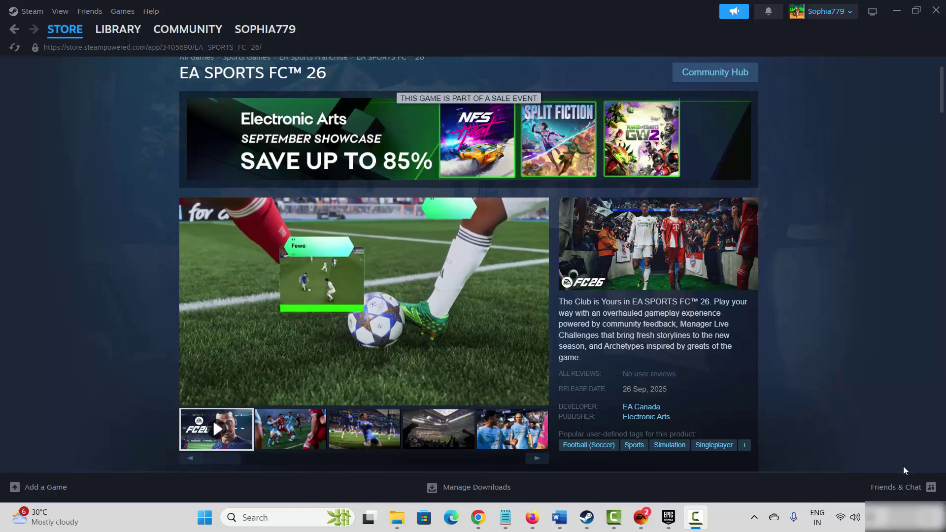
Leave the EA SPORTS FC 26 Steam page and bring up the Word fix-method notes
scroll(873, 404, "down", 2)
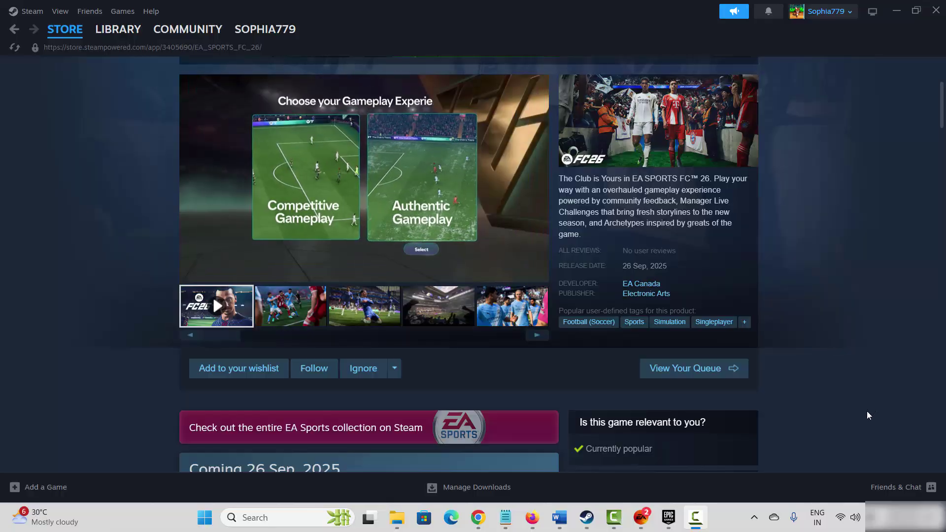
left_click(671, 522)
left_click(640, 517)
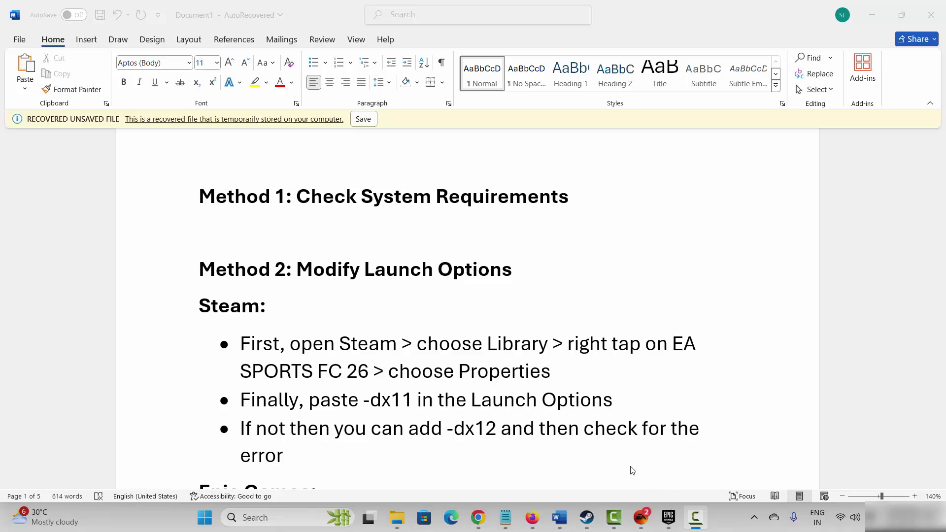
Review EA SPORTS FC 26's system requirements on Steam, then go to its Epic Games page
left_click(587, 516)
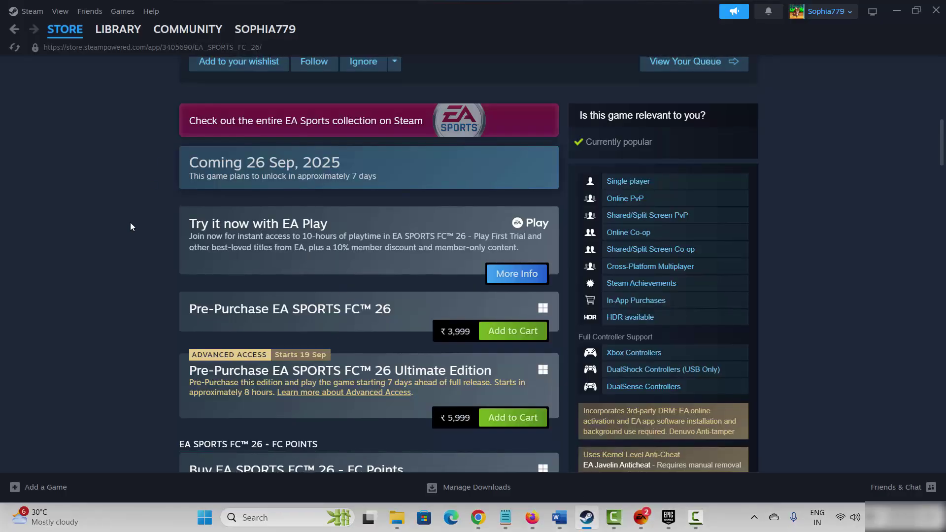
scroll(130, 228, "up", 10)
scroll(129, 224, "down", 20)
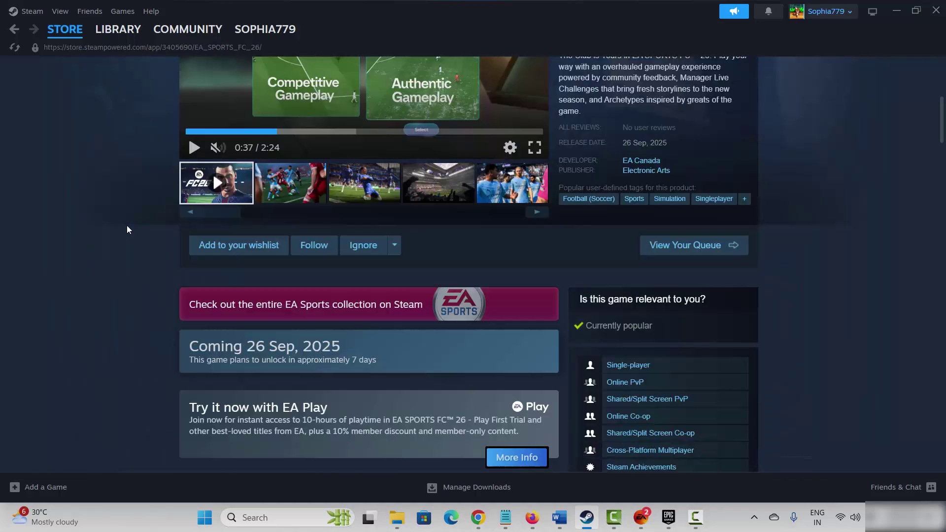
scroll(127, 232, "down", 20)
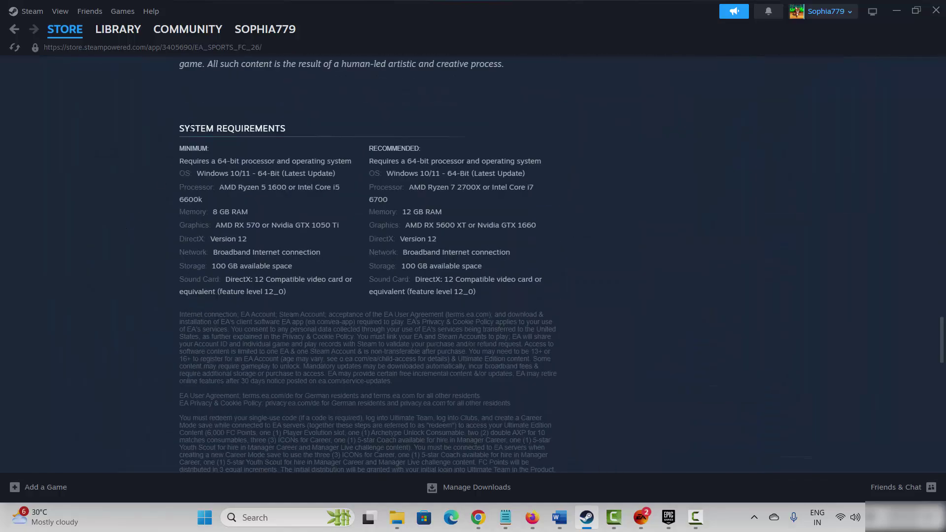
left_click_drag(186, 128, 286, 129)
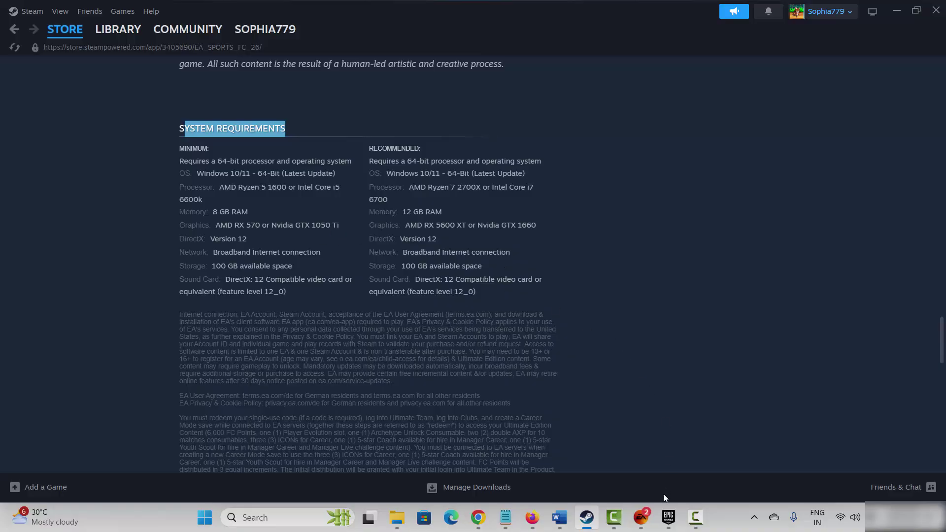
left_click(668, 518)
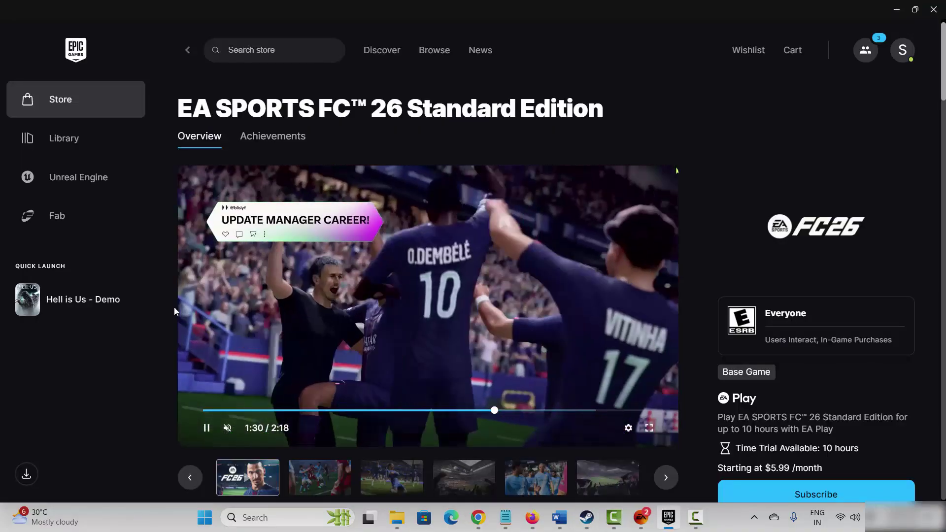
Scroll the Epic store page to EA SPORTS FC 26 Standard Edition's system requirements
scroll(151, 292, "down", 8)
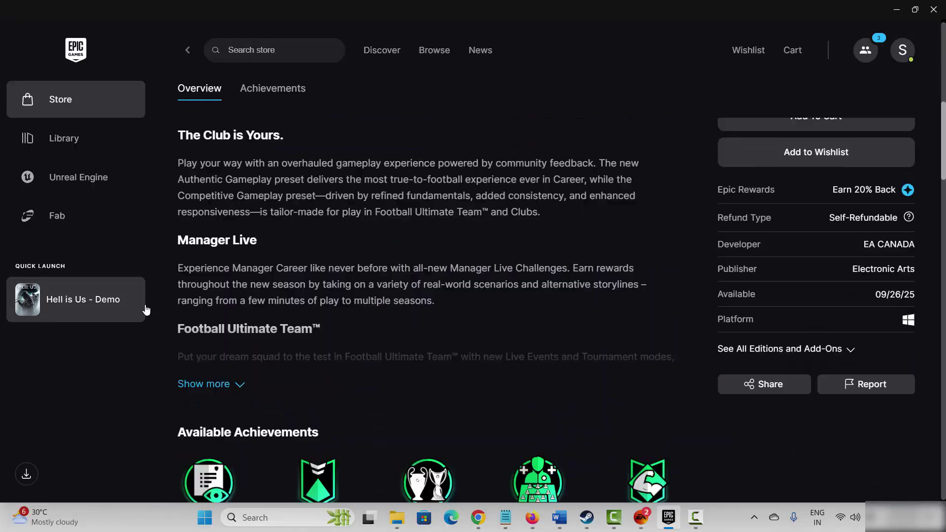
scroll(146, 310, "down", 5)
scroll(324, 344, "down", 4)
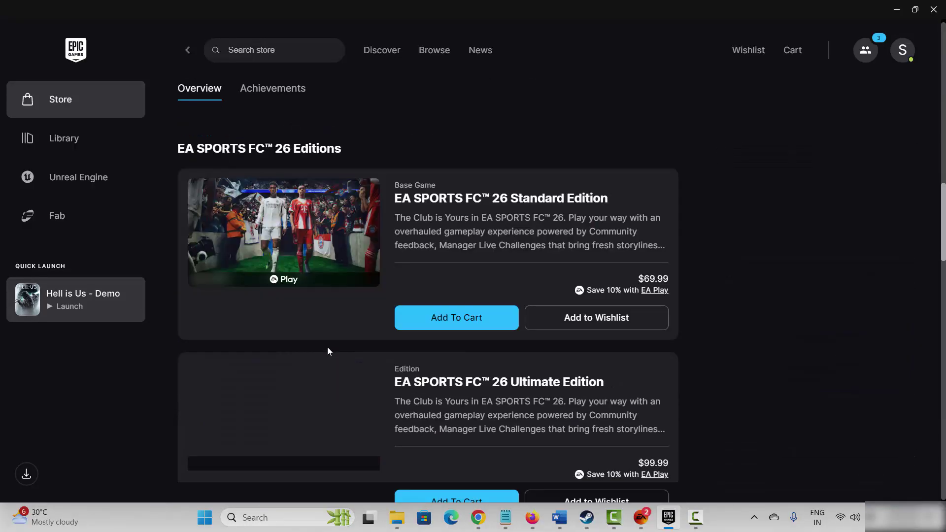
scroll(778, 332, "down", 15)
scroll(779, 329, "up", 5)
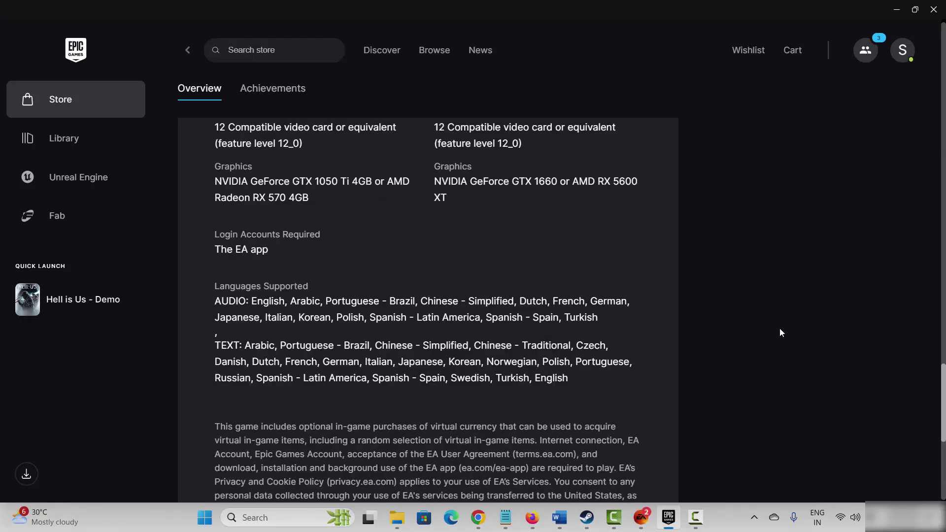
scroll(779, 329, "up", 7)
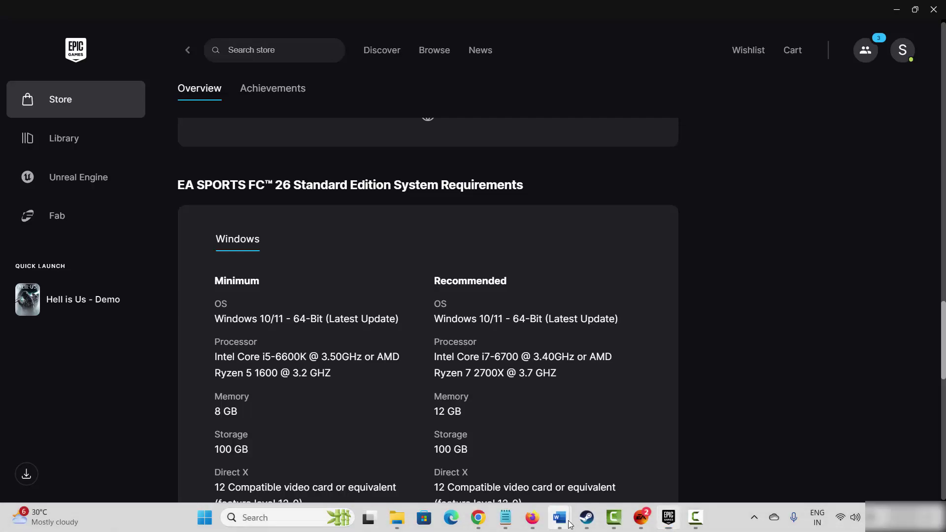
Read the Word guide's Method 2: Modify Launch Options notes, then return to Steam
mouse_move(559, 517)
left_click(557, 468)
left_click(168, 279)
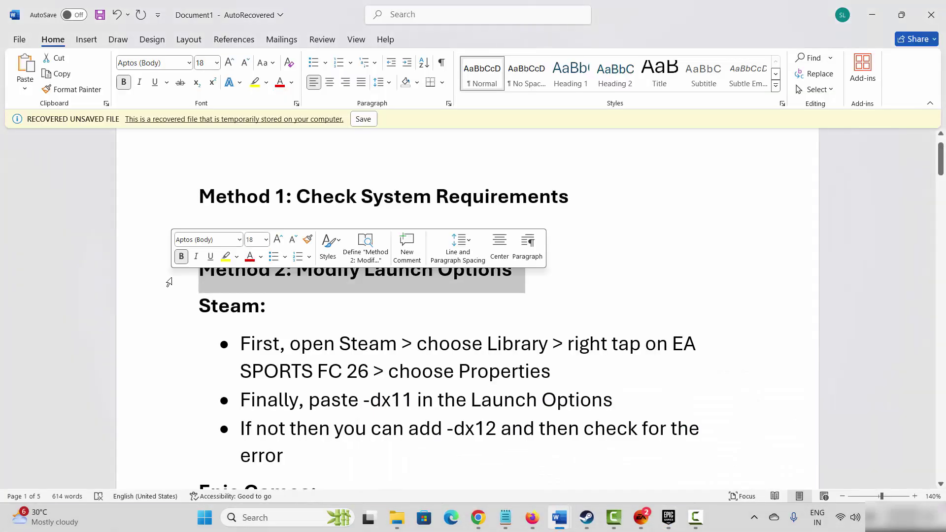
scroll(329, 329, "down", 1)
scroll(329, 329, "down", 2)
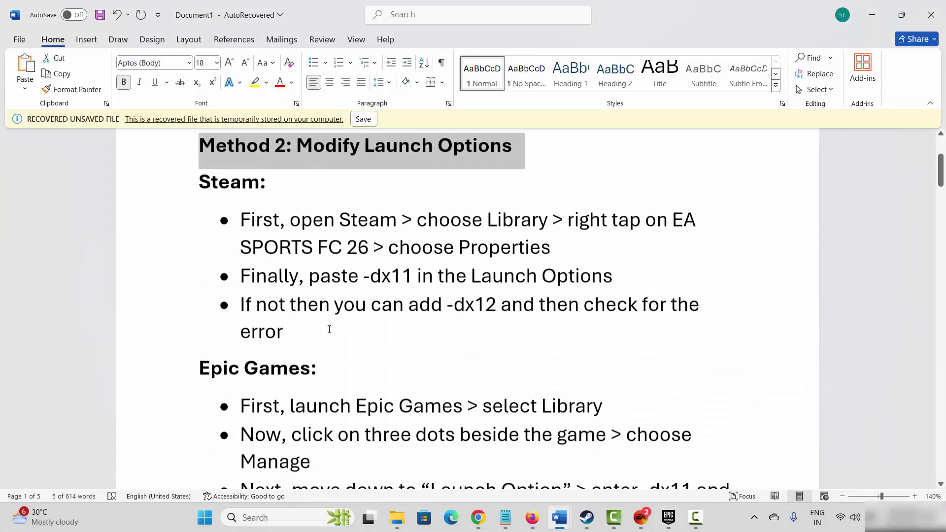
scroll(380, 343, "down", 1)
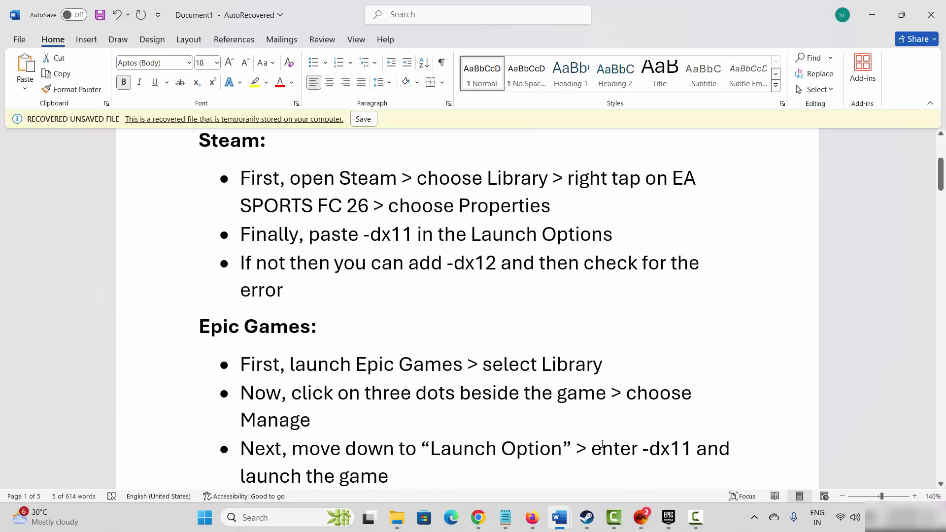
key("alt+Tab")
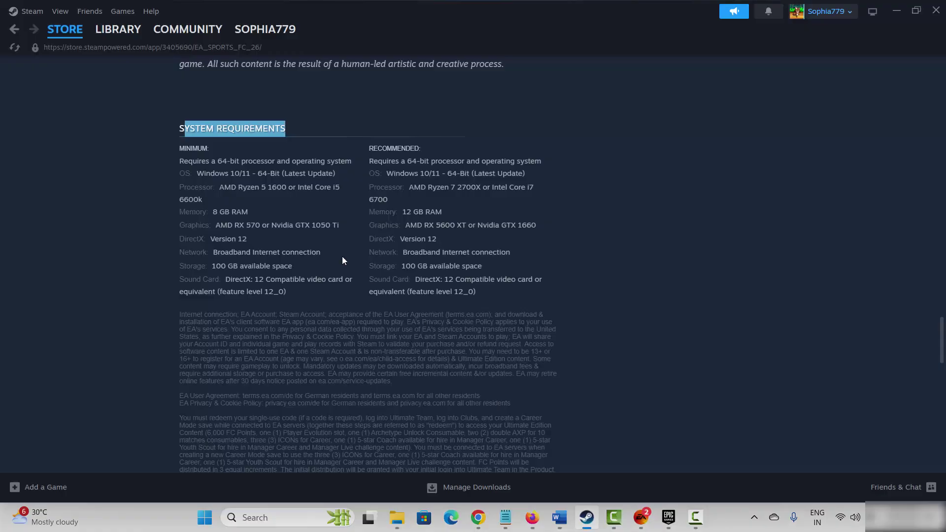
Set ARK: Survival Evolved's Steam launch option to -dx12 and close its properties
left_click(121, 30)
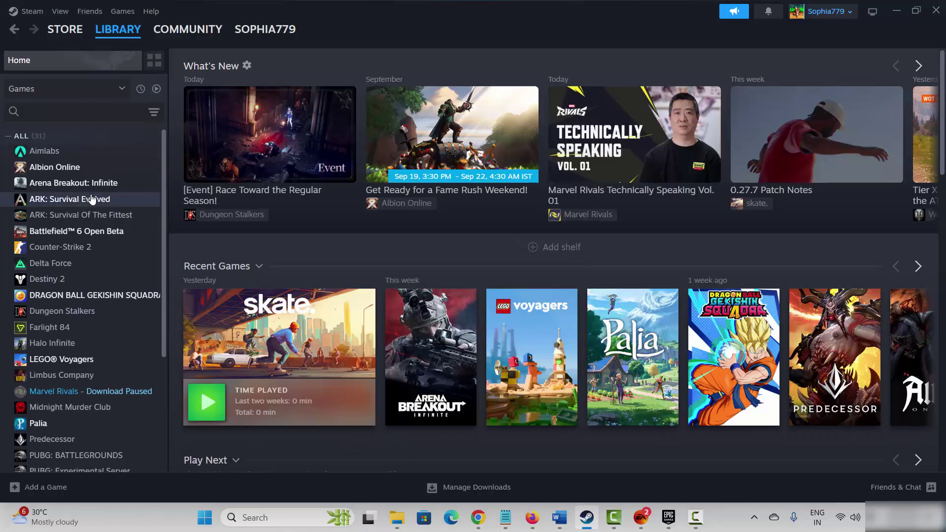
left_click(93, 199)
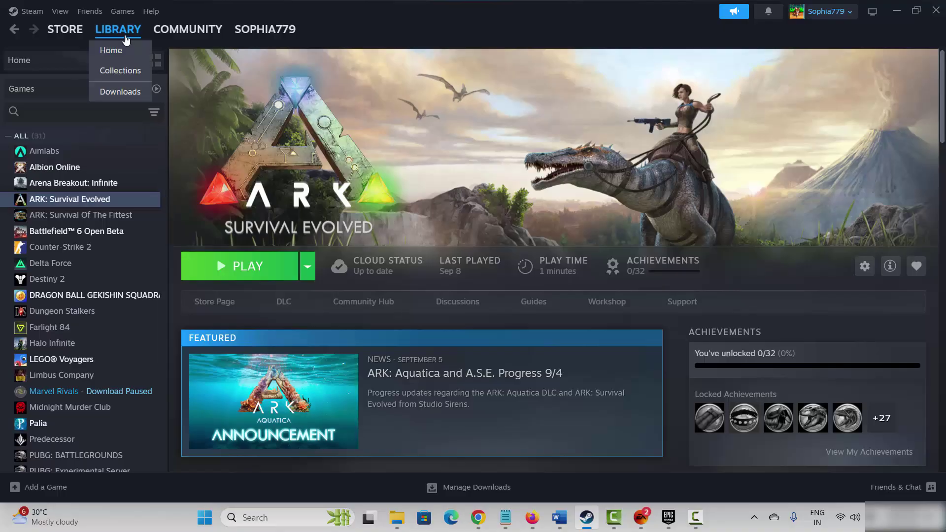
right_click(85, 199)
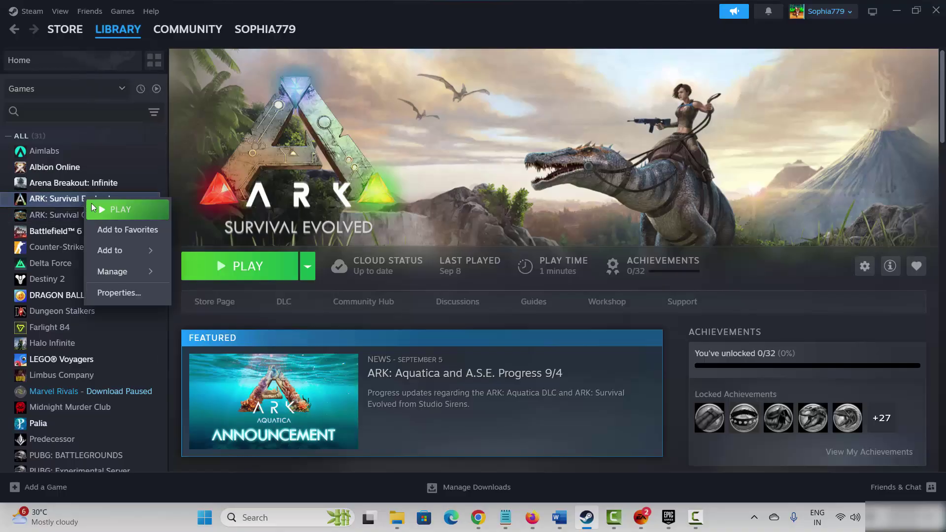
left_click(119, 292)
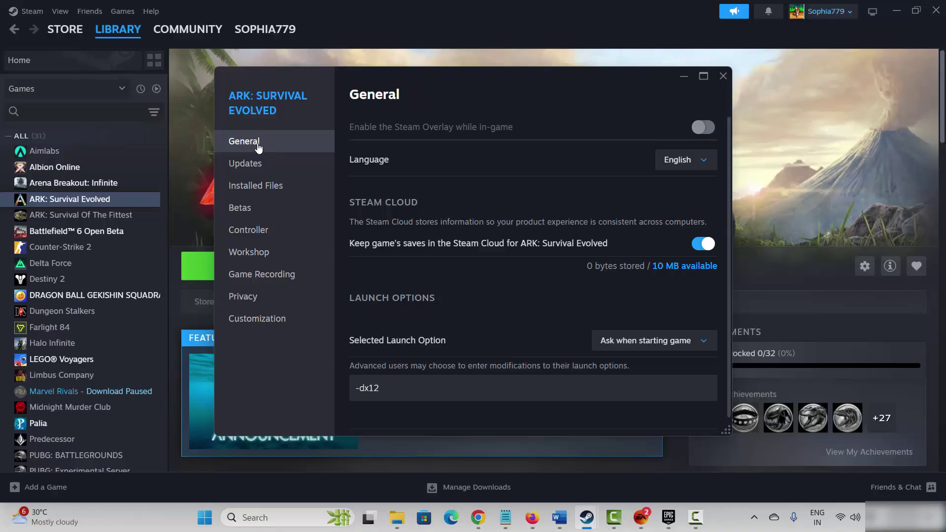
left_click(389, 390)
left_click_drag(390, 390, 344, 390)
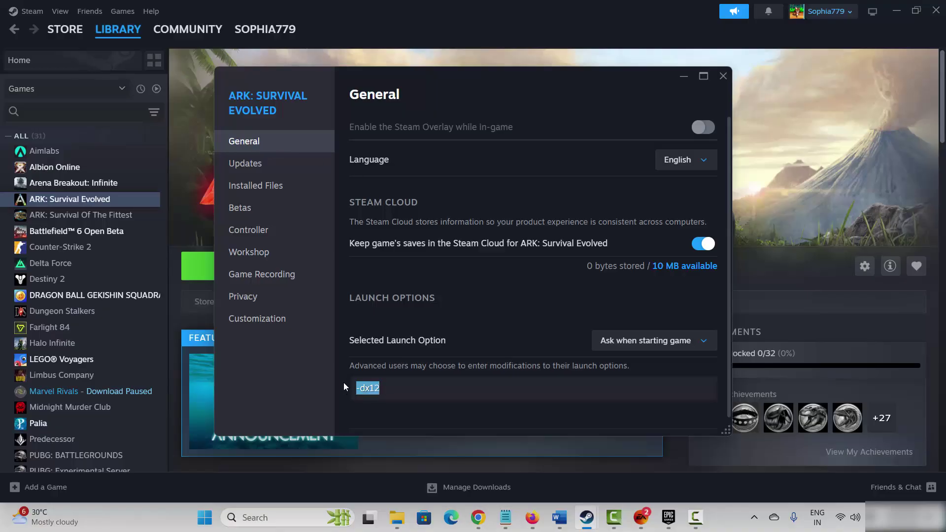
type("-dx11")
type("2")
left_click(722, 77)
Check the Word guide's Epic Games steps, then switch to the Epic Games Launcher
mouse_move(570, 527)
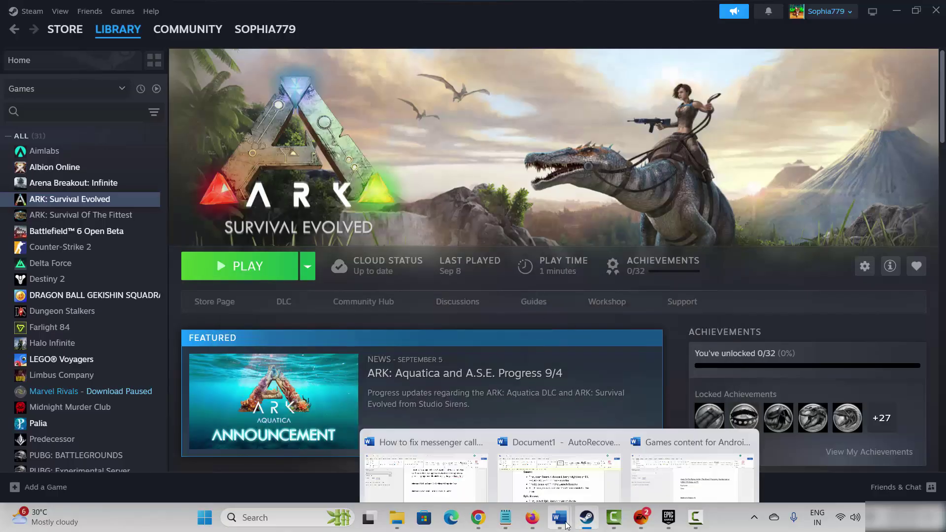
left_click(601, 458)
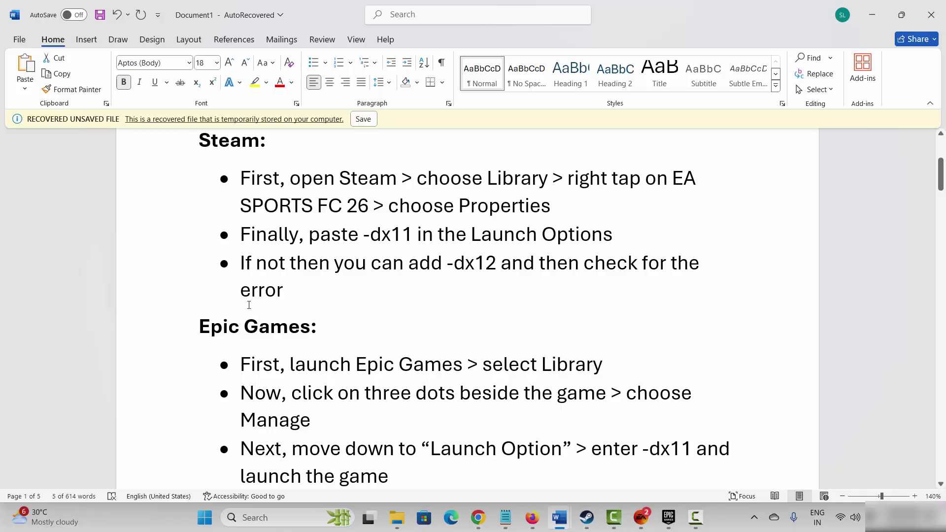
scroll(249, 305, "down", 3)
left_click(187, 259)
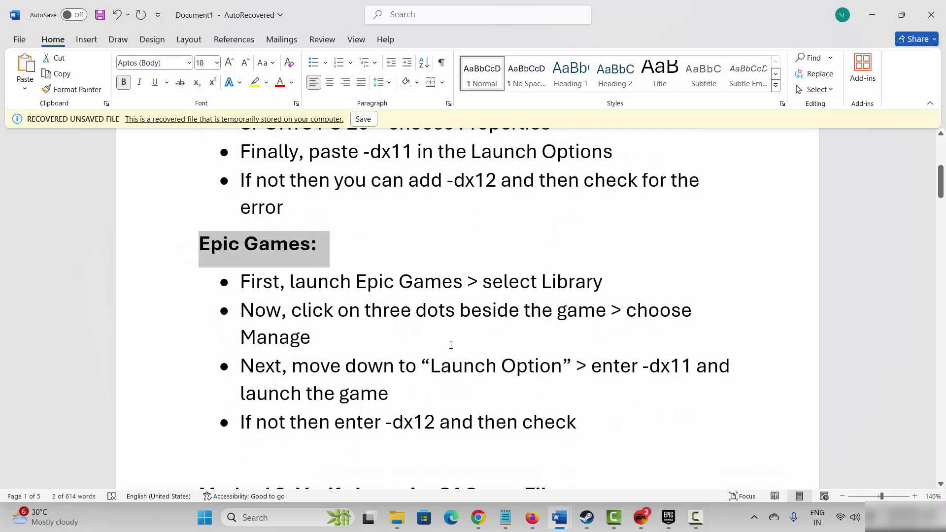
left_click(668, 517)
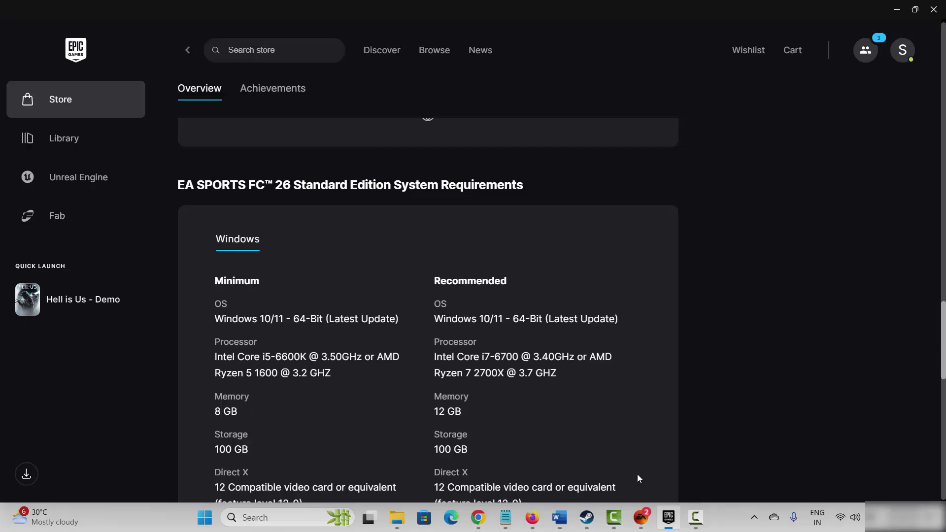
In the Epic library, turn on launch options in Hell is Us - Demo's Manage settings
left_click(186, 53)
left_click(136, 181)
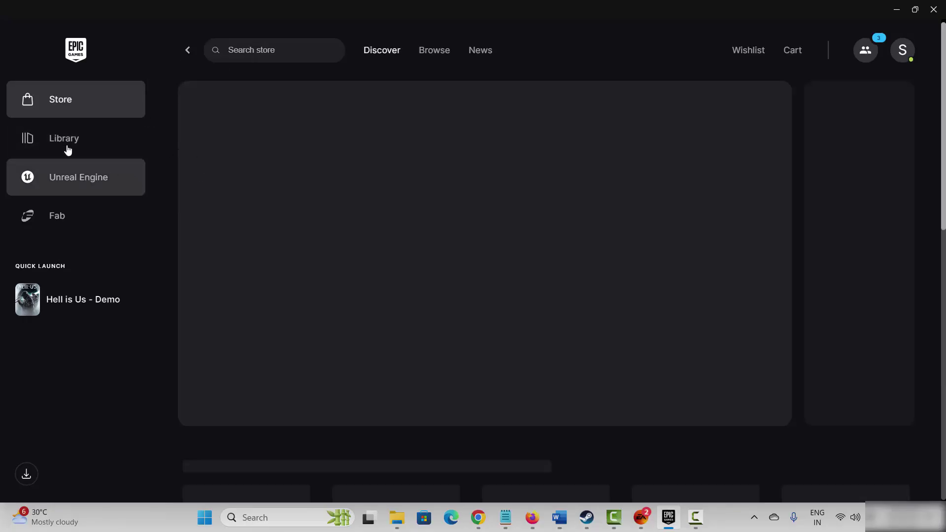
left_click(68, 145)
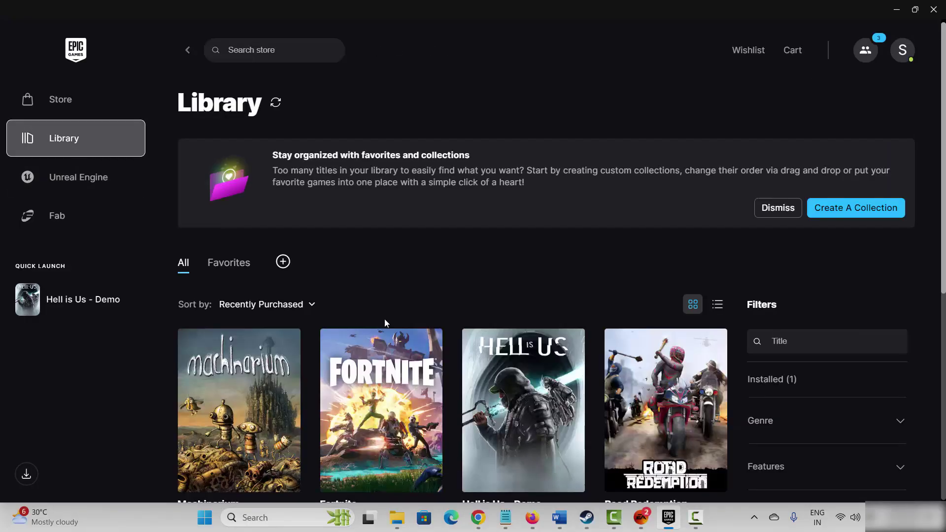
scroll(477, 320, "down", 1)
scroll(480, 320, "down", 3)
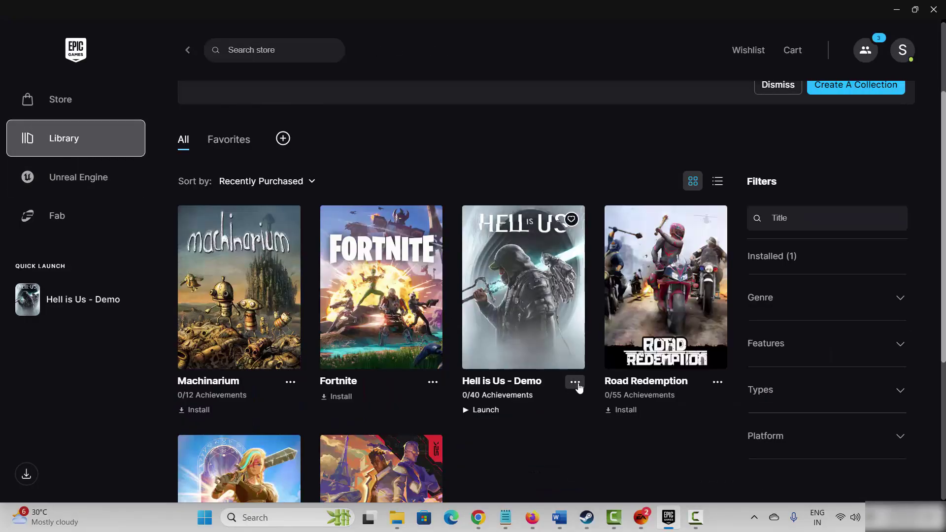
left_click(574, 383)
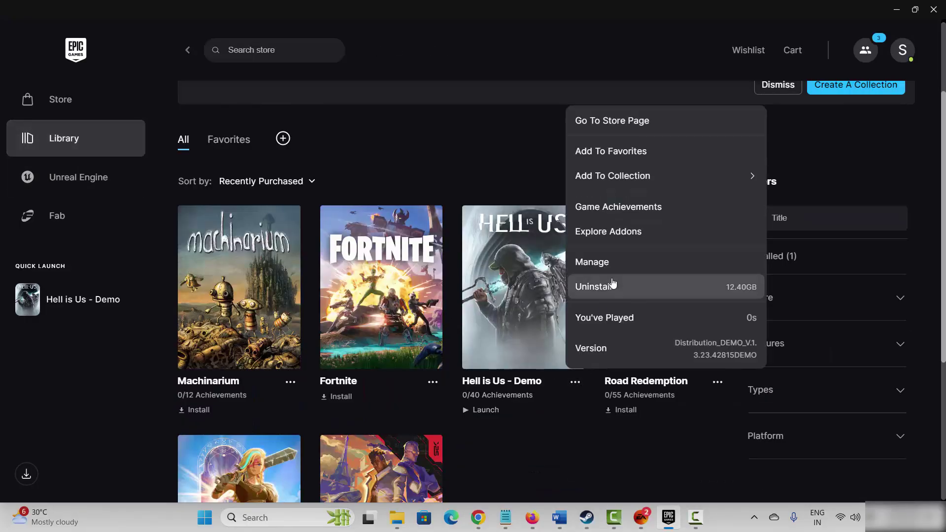
left_click(610, 264)
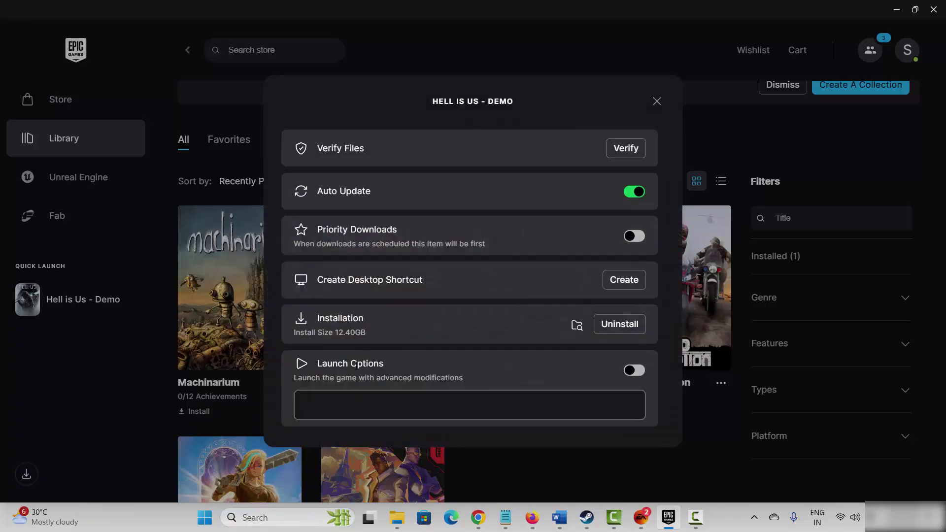
left_click(636, 370)
left_click(656, 101)
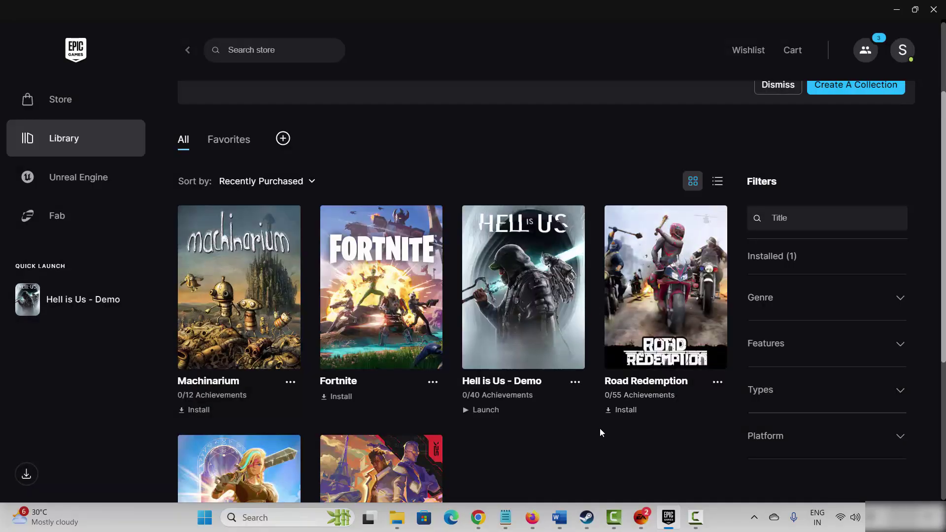
Scroll the Word guide to Method 3: Verify Integrity Of Game Files, then return to Steam
mouse_move(559, 517)
left_click(550, 448)
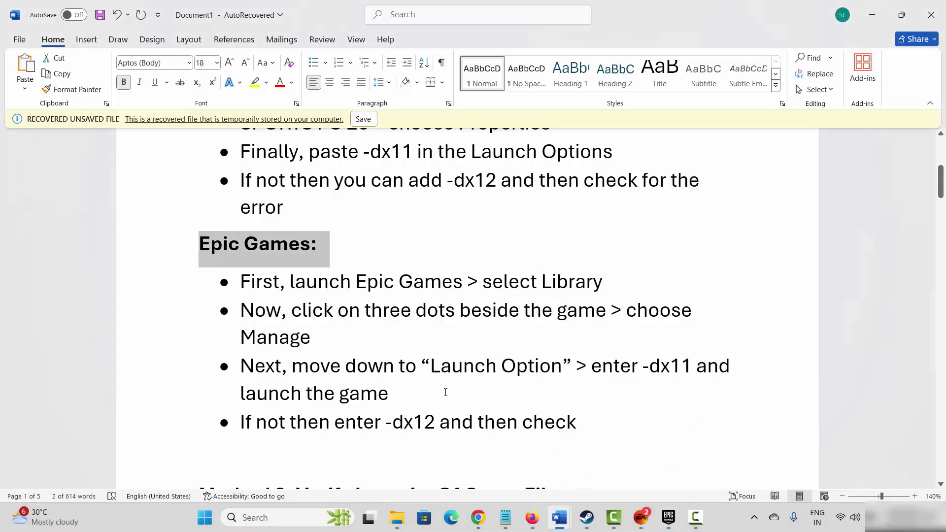
scroll(361, 374, "down", 2)
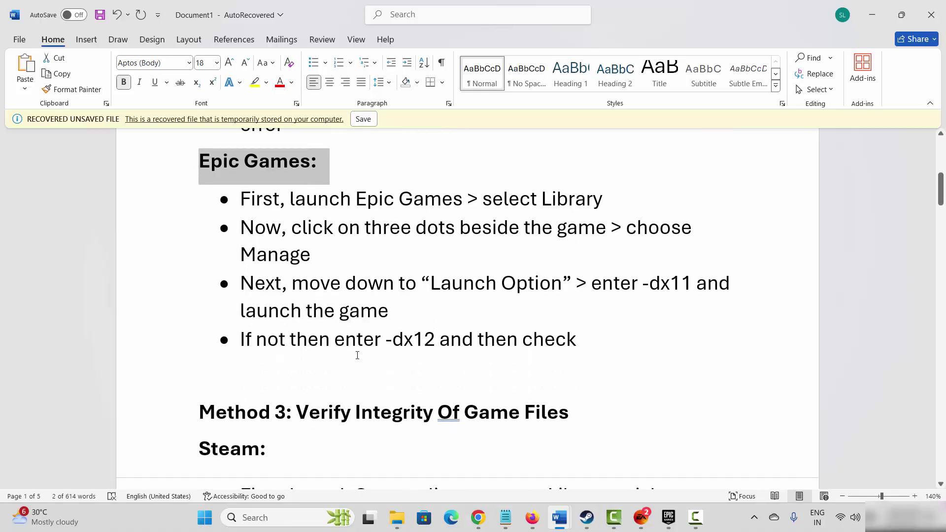
scroll(358, 345, "down", 3)
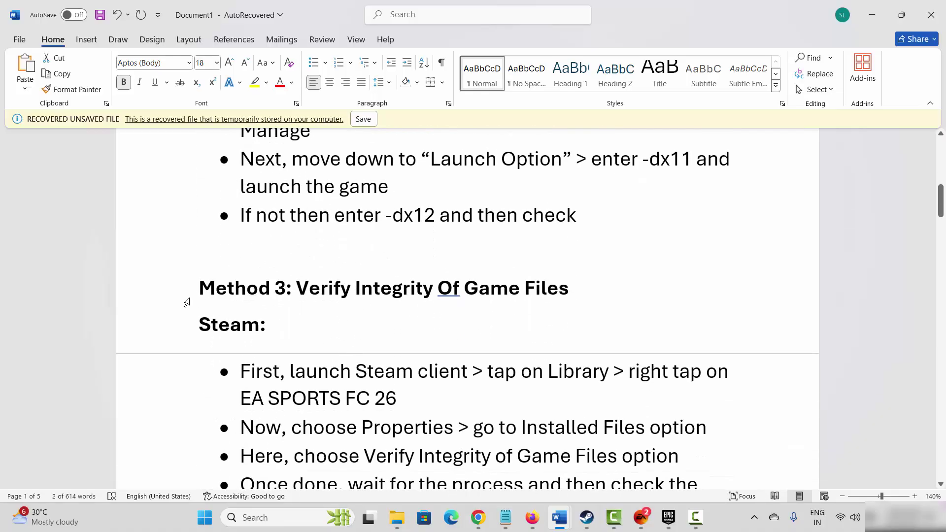
left_click(187, 302)
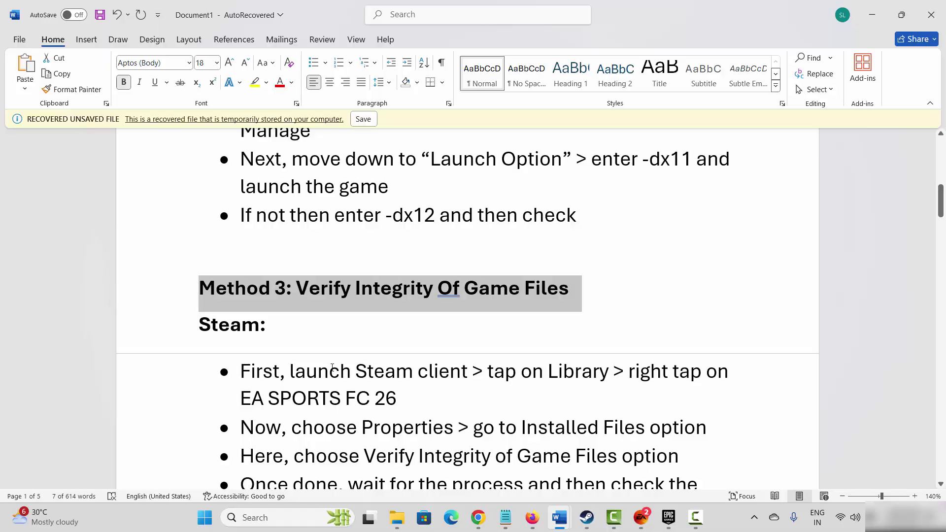
scroll(332, 368, "down", 2)
left_click(586, 517)
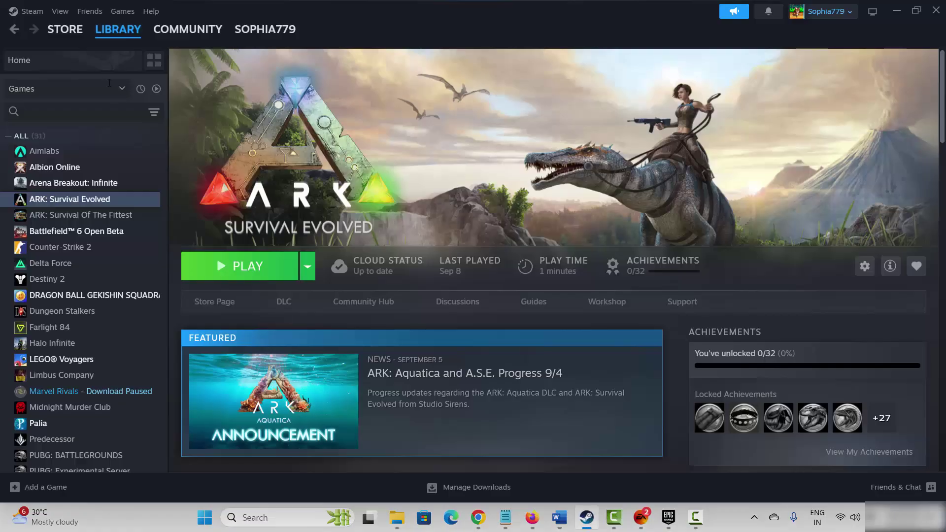
View ARK: Survival Evolved's Installed Files properties in Steam, then close them
right_click(78, 201)
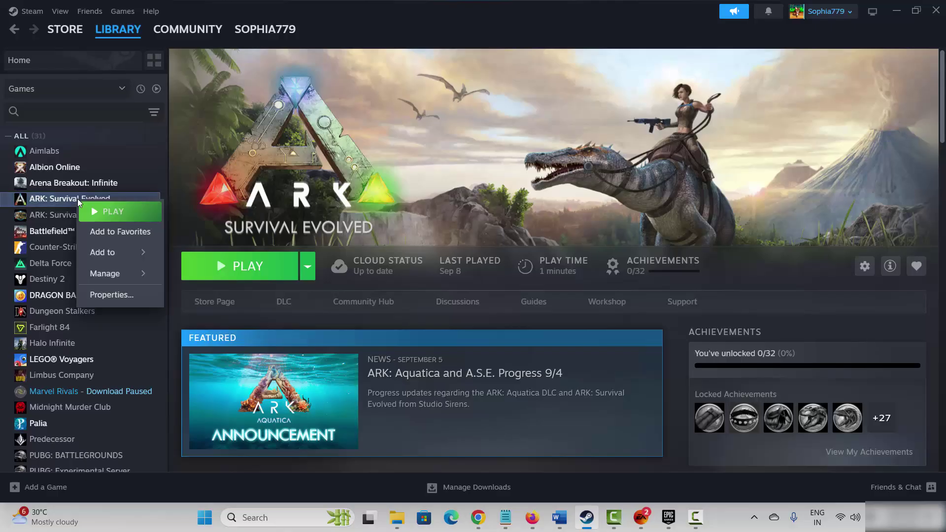
left_click(127, 297)
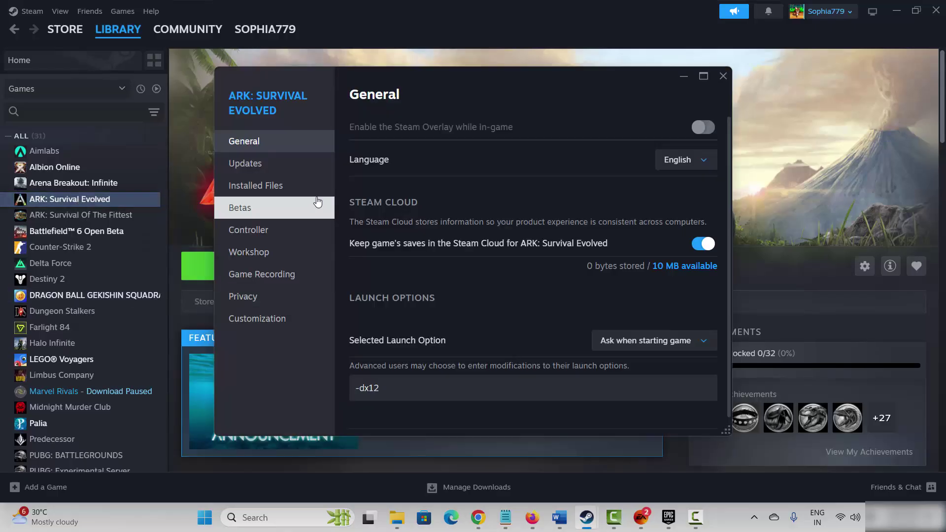
left_click(279, 190)
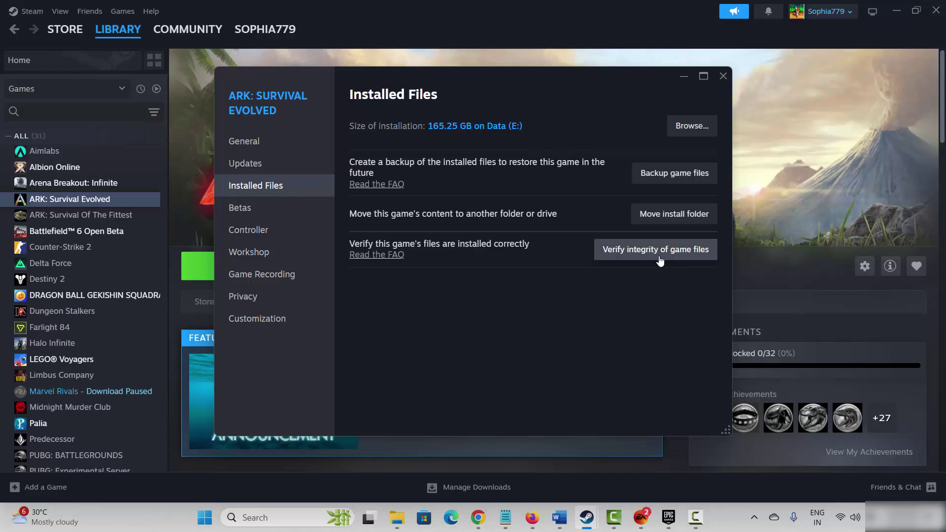
left_click(721, 78)
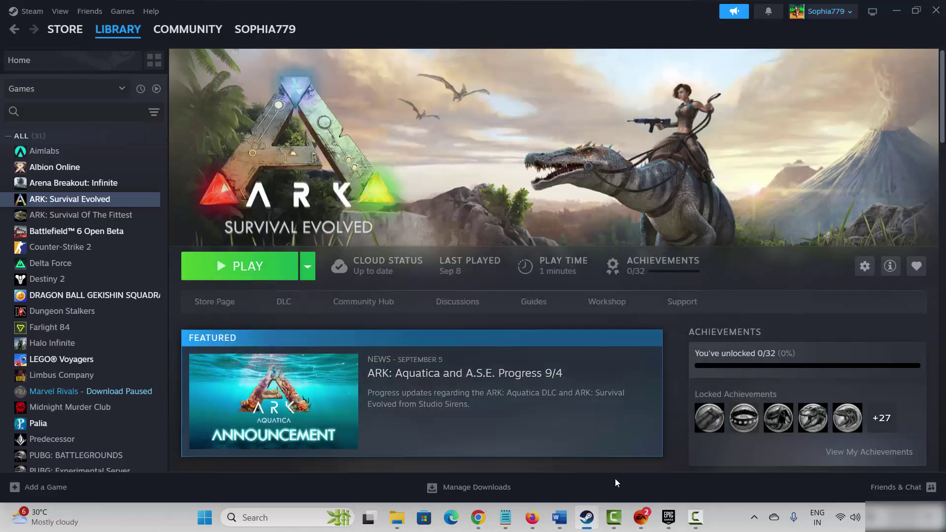
Minimize Steam, scroll the Word guide, and bring up the Epic Games library
left_click(588, 519)
scroll(320, 356, "down", 1)
scroll(320, 356, "down", 4)
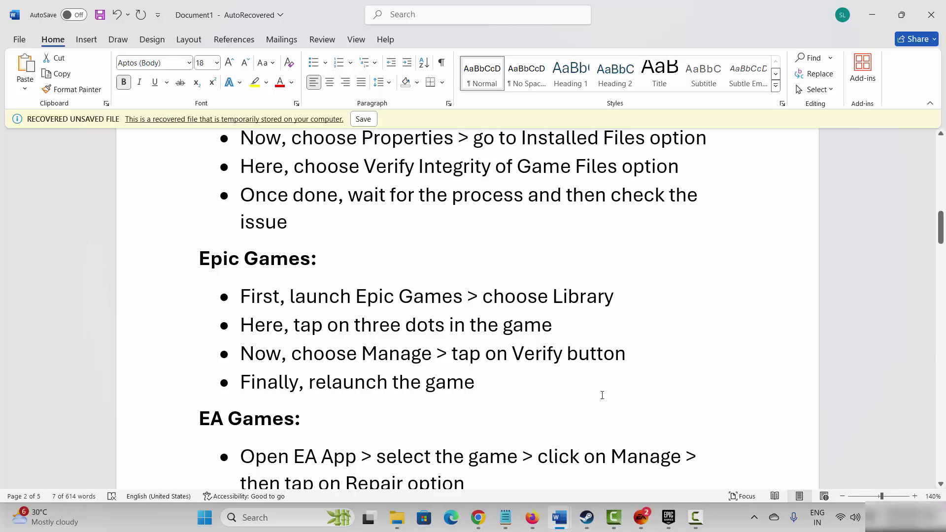
left_click(668, 517)
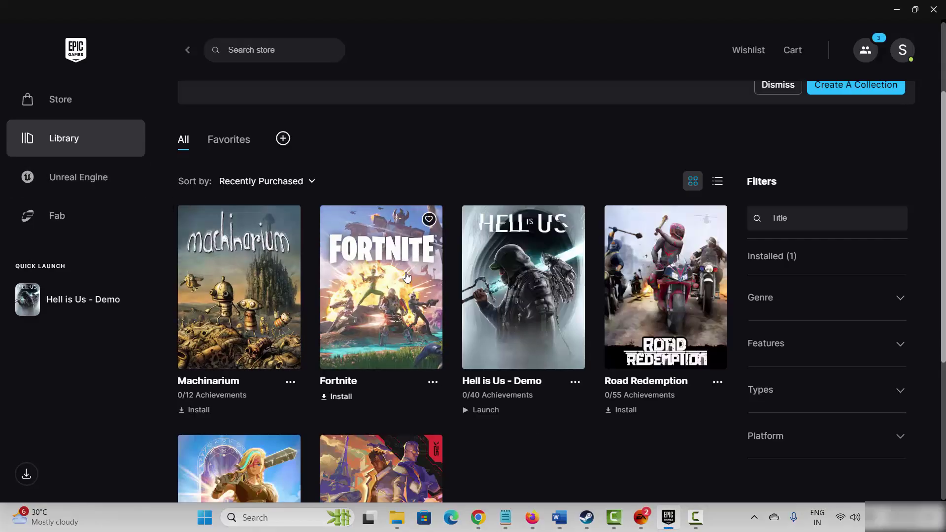
left_click(576, 385)
left_click(597, 262)
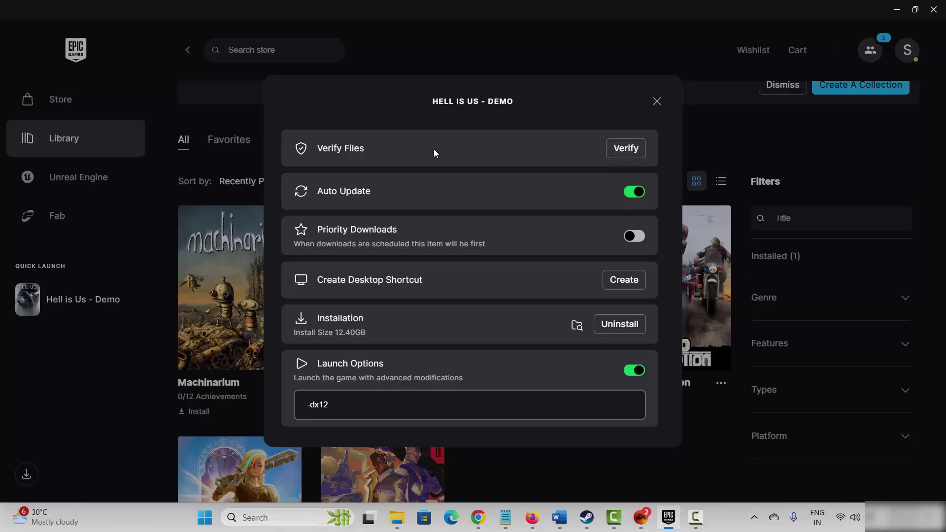
left_click(655, 111)
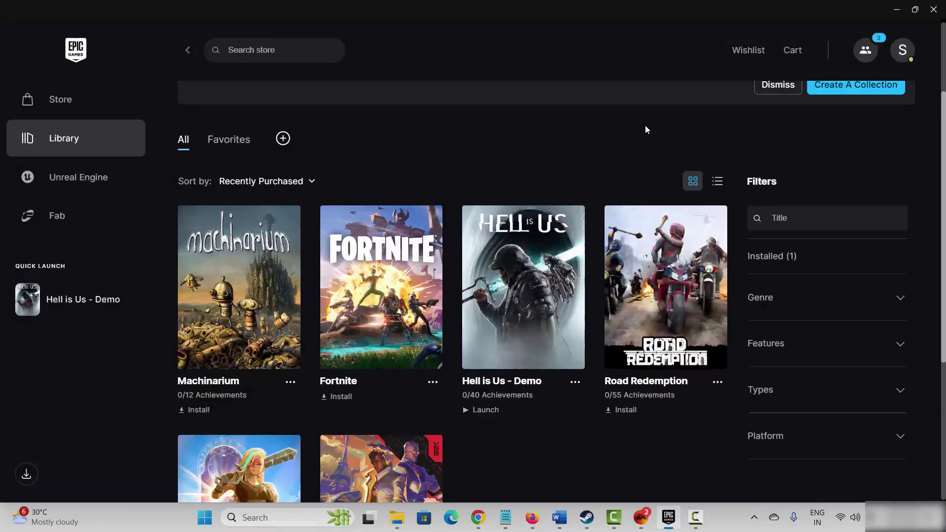
Go over the Word guide's EA Games repair step and Method 4: Run Game As Administrator
mouse_move(553, 523)
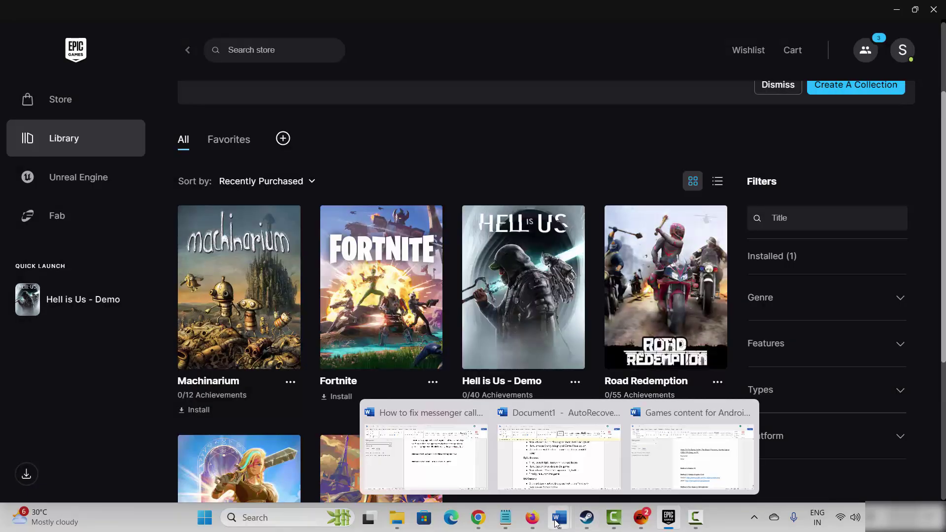
left_click(553, 467)
scroll(310, 389, "down", 3)
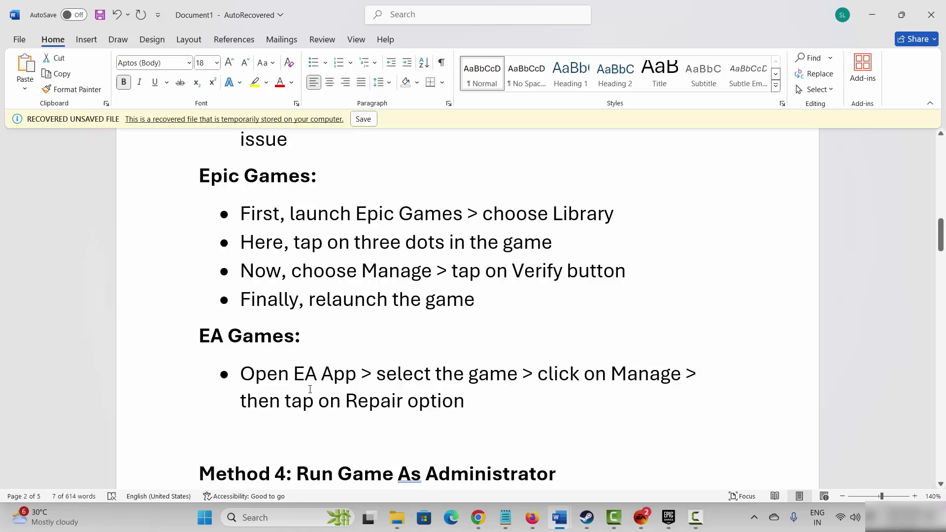
left_click(167, 346)
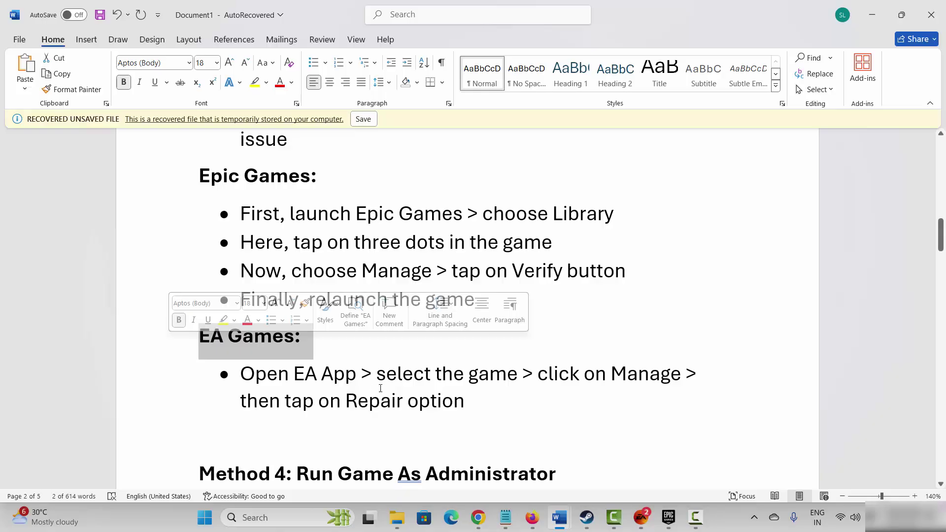
scroll(380, 391, "up", 1)
scroll(379, 389, "down", 1)
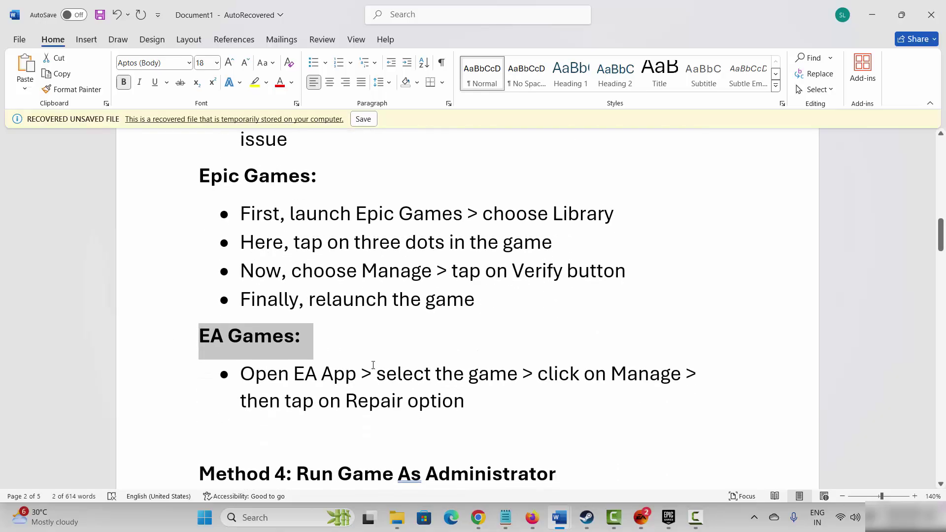
scroll(366, 367, "down", 3)
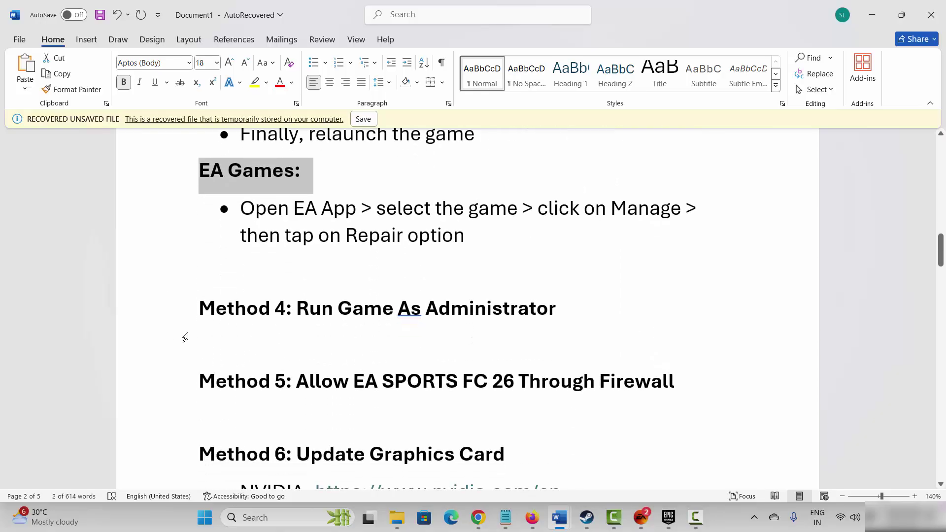
left_click(174, 307)
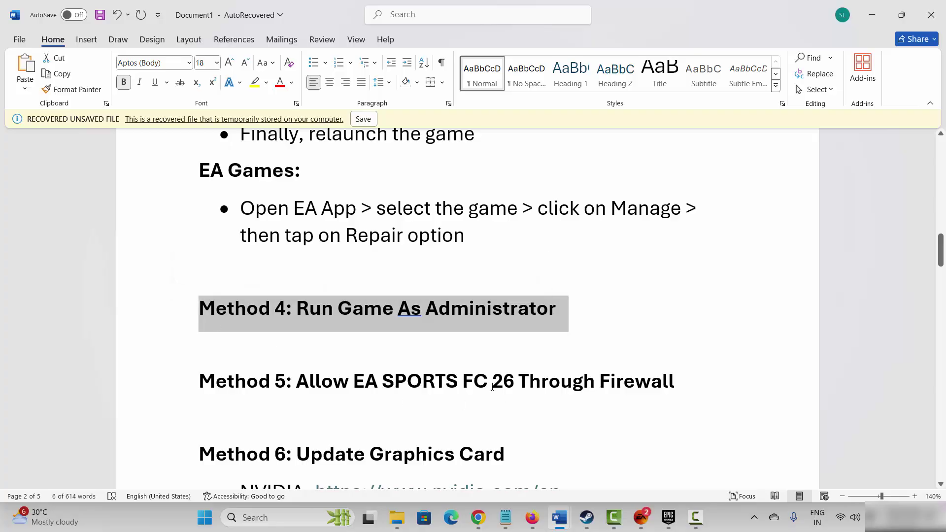
Open ARK: Survival Evolved's local game files folder via Steam's Manage > Browse local files
left_click(586, 517)
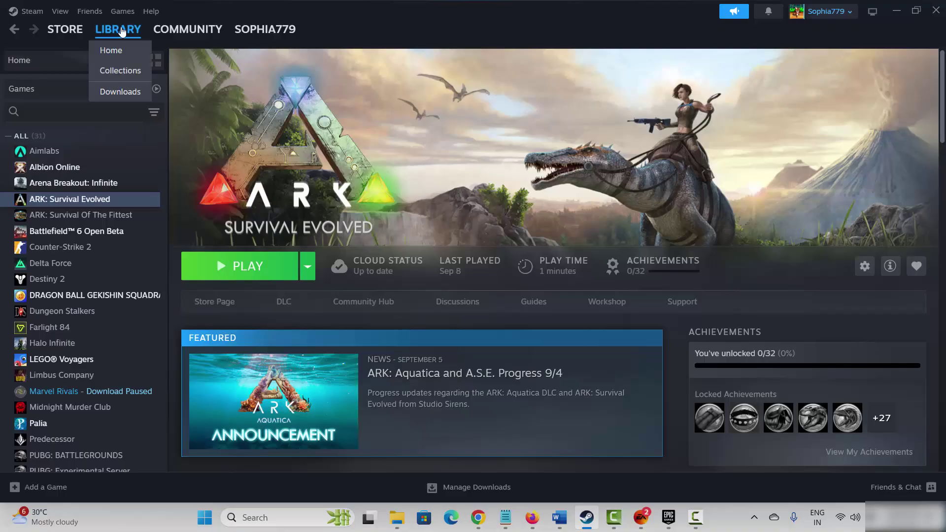
right_click(97, 200)
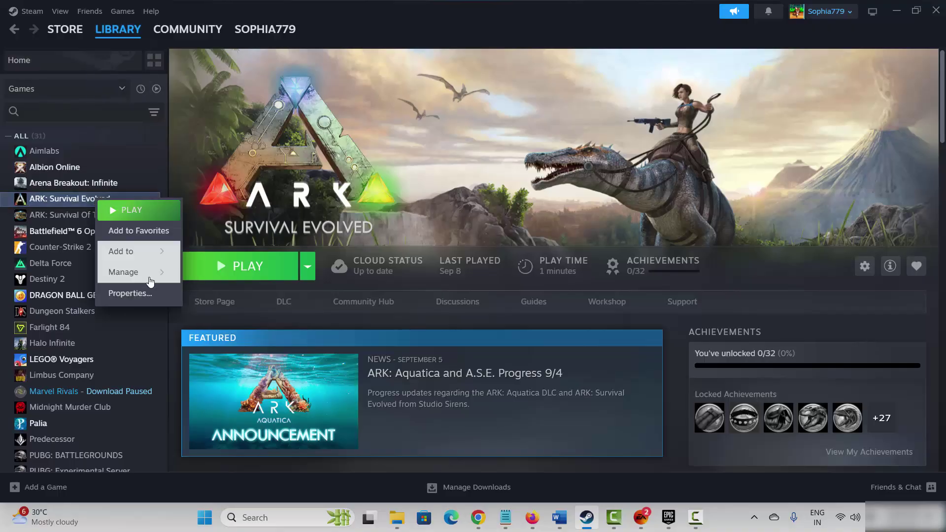
mouse_move(148, 279)
left_click(244, 297)
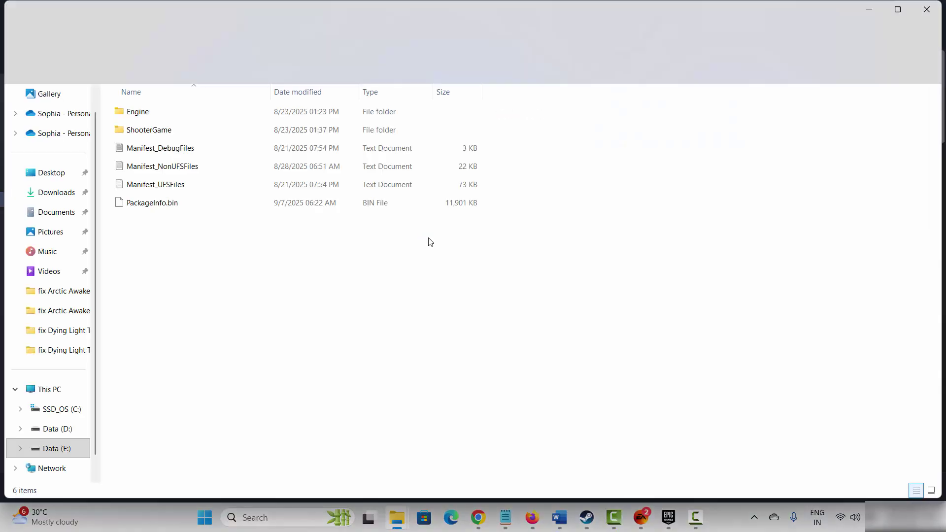
Navigate to ARK's ShooterGame\Binaries\Win64 folder
left_click(159, 131)
double_click(159, 131)
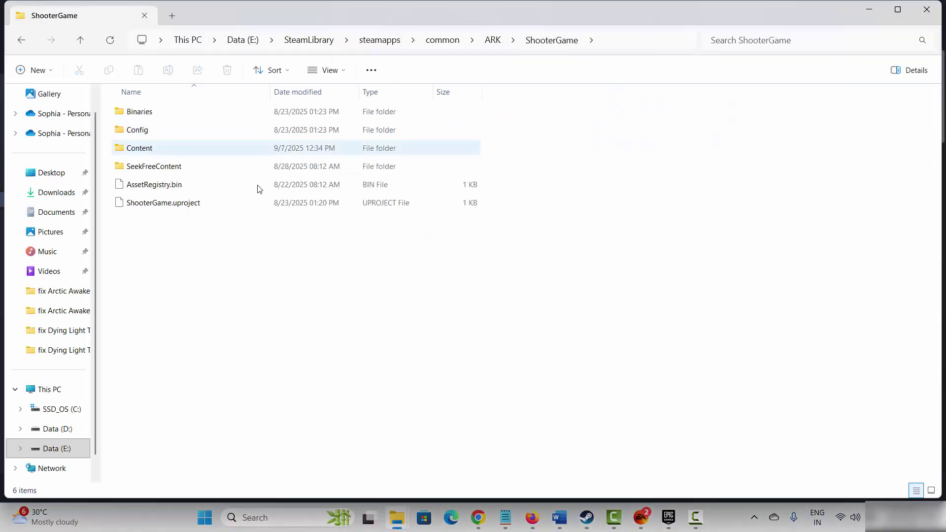
double_click(142, 116)
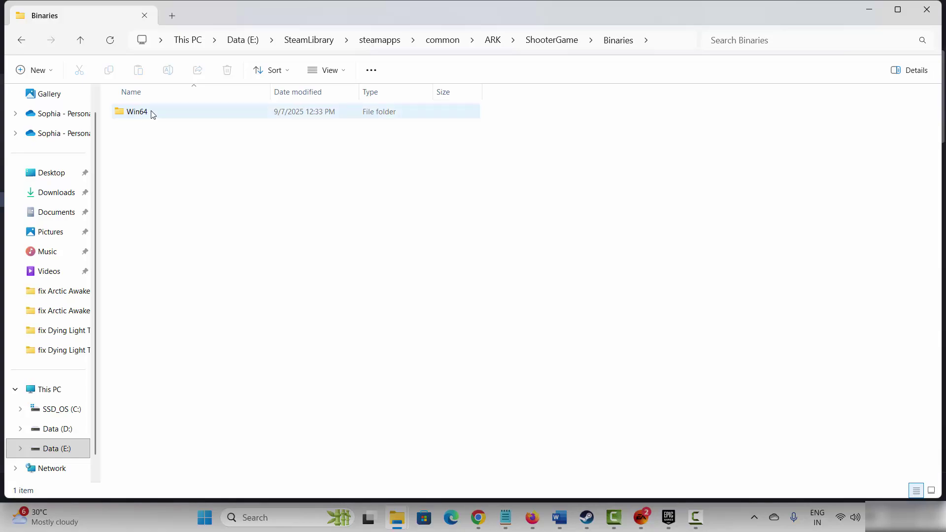
double_click(142, 117)
scroll(206, 273, "down", 8)
scroll(206, 276, "down", 1)
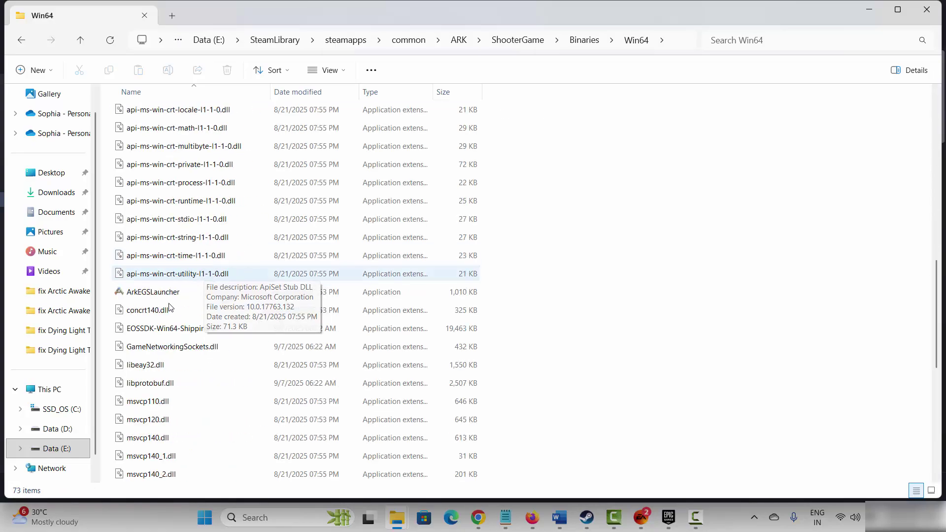
Make ArkEGSLauncher run as administrator in Windows 8 mode with fullscreen optimizations disabled
left_click(167, 294)
right_click(166, 294)
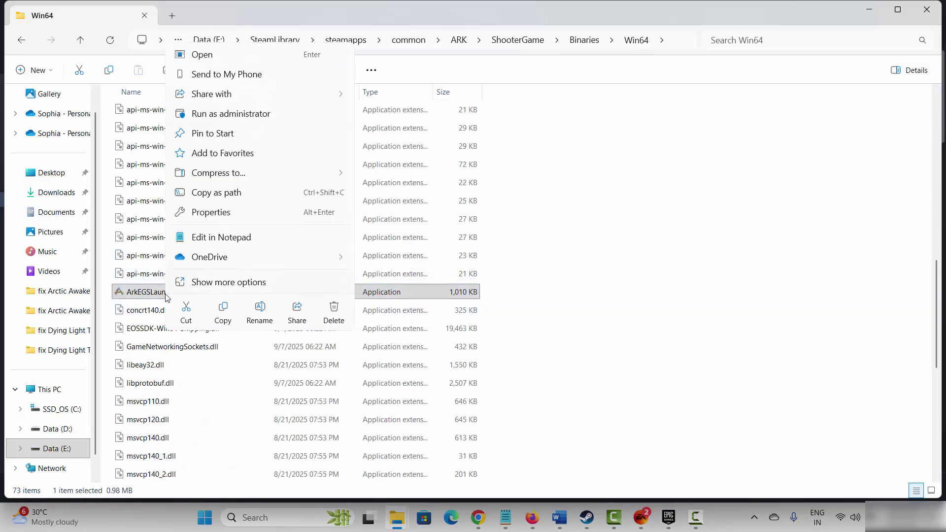
left_click(224, 213)
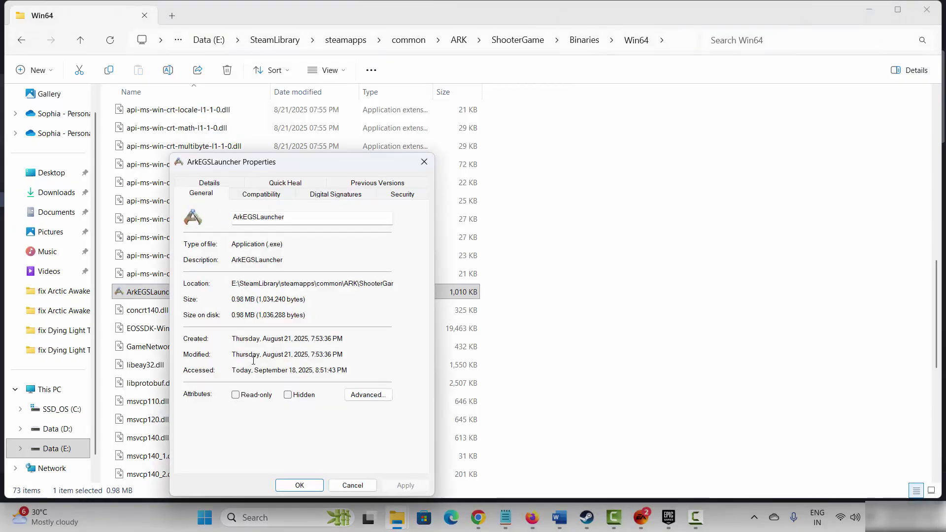
left_click(279, 196)
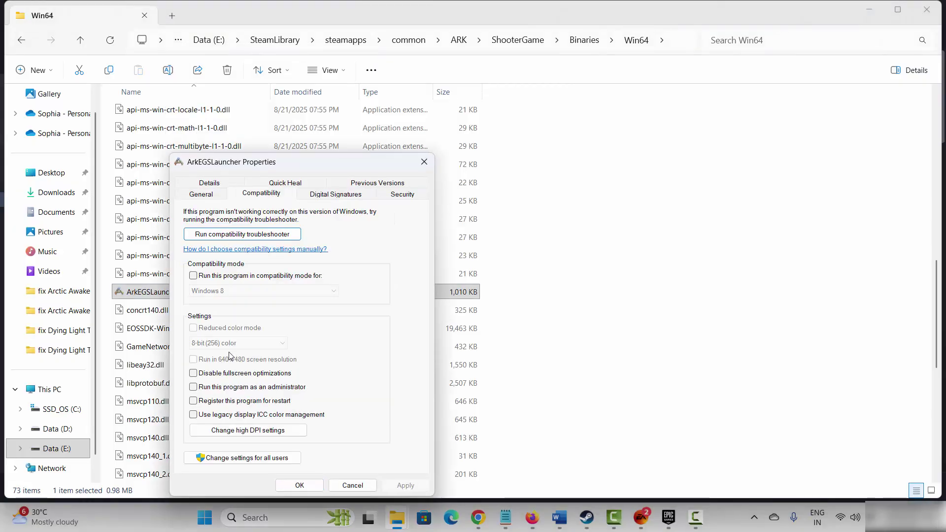
left_click(194, 388)
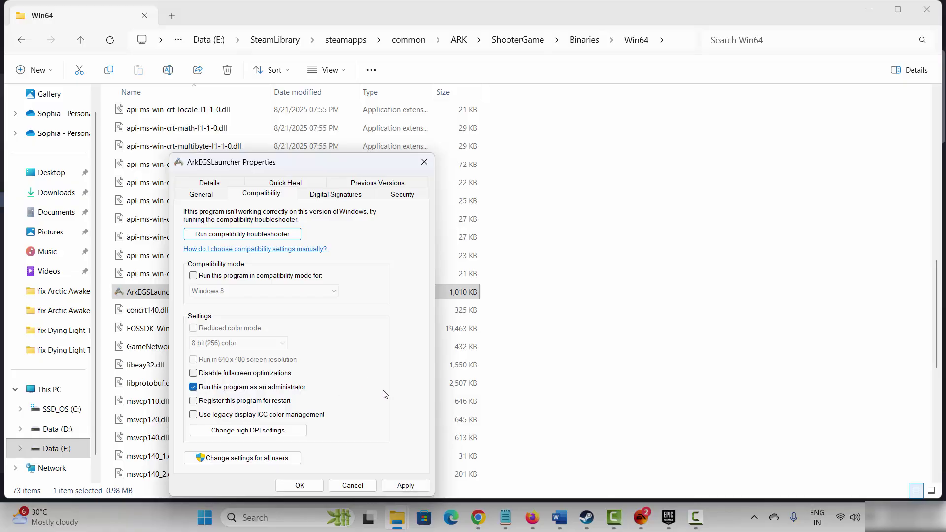
left_click(406, 484)
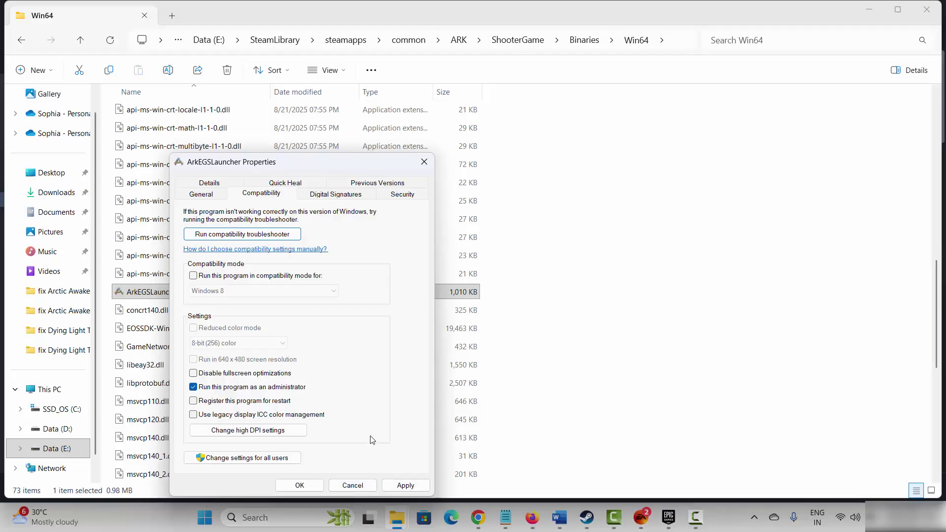
left_click(194, 278)
left_click(194, 375)
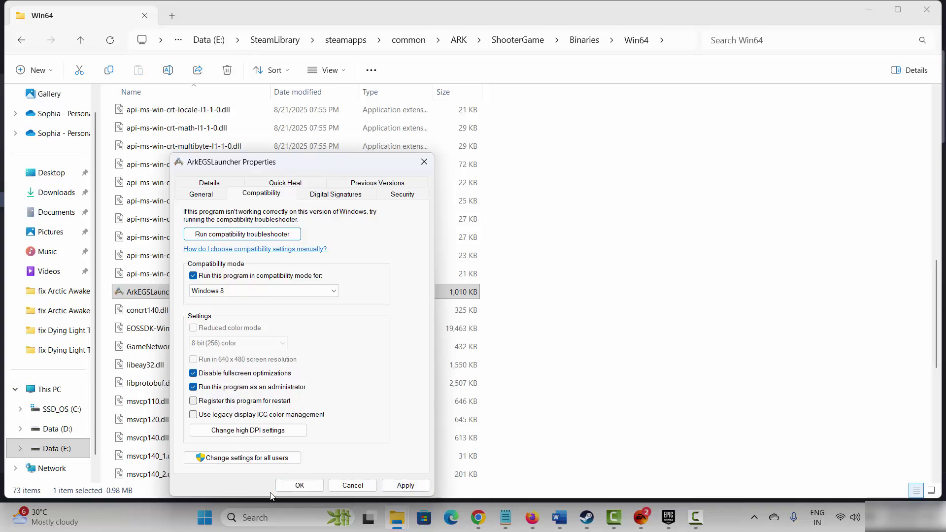
left_click(423, 163)
Move the Word guide to Method 5's firewall heading and launch Windows Security from search
key("alt+Tab")
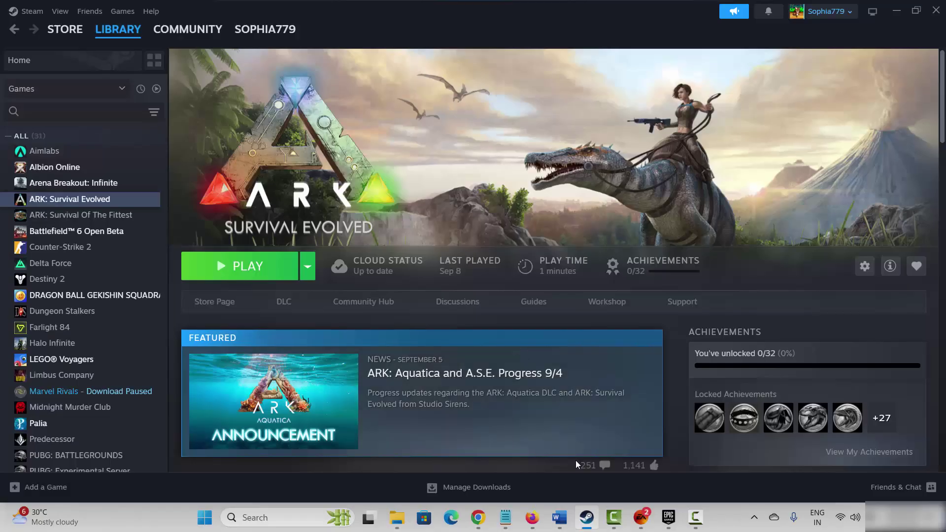
mouse_move(559, 517)
left_click(560, 454)
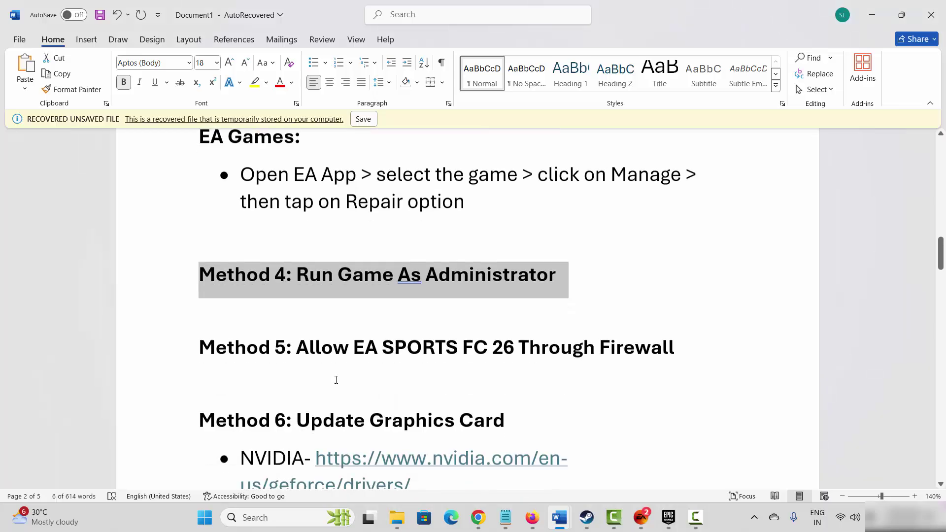
left_click(173, 348)
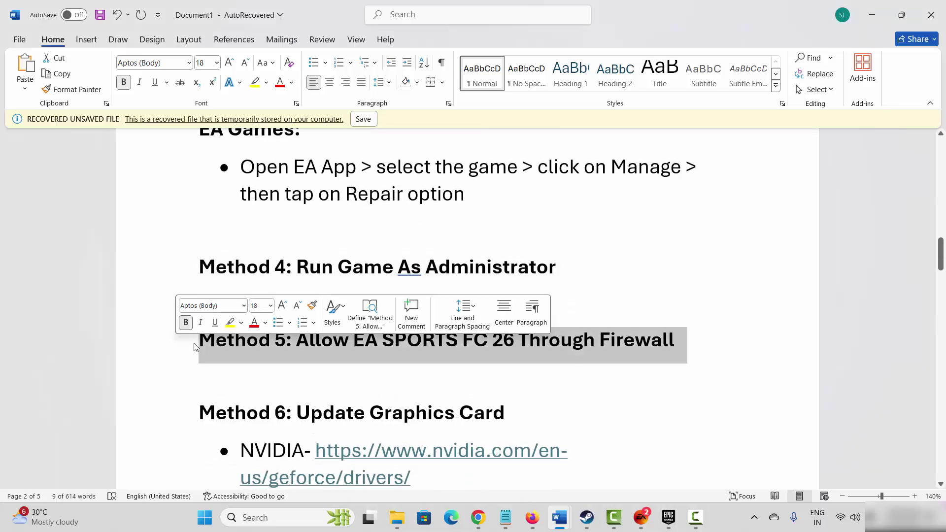
left_click(262, 516)
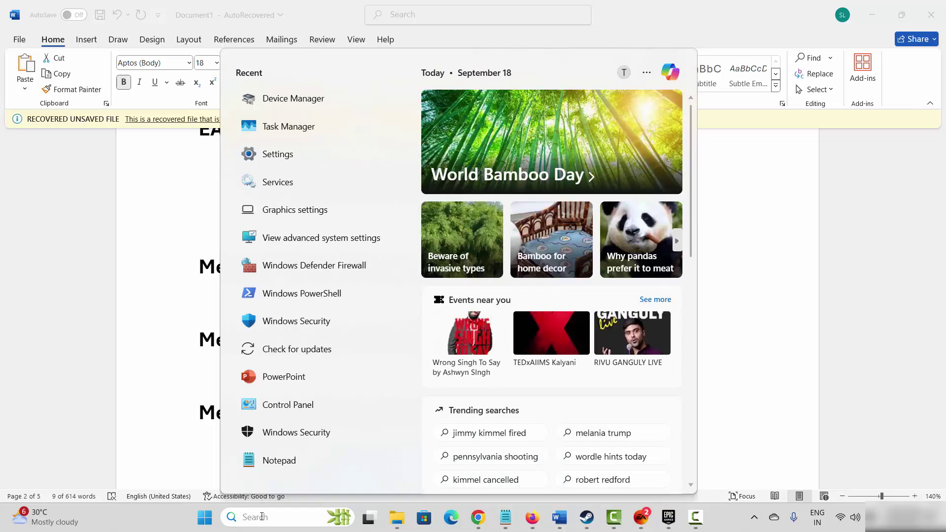
left_click(309, 321)
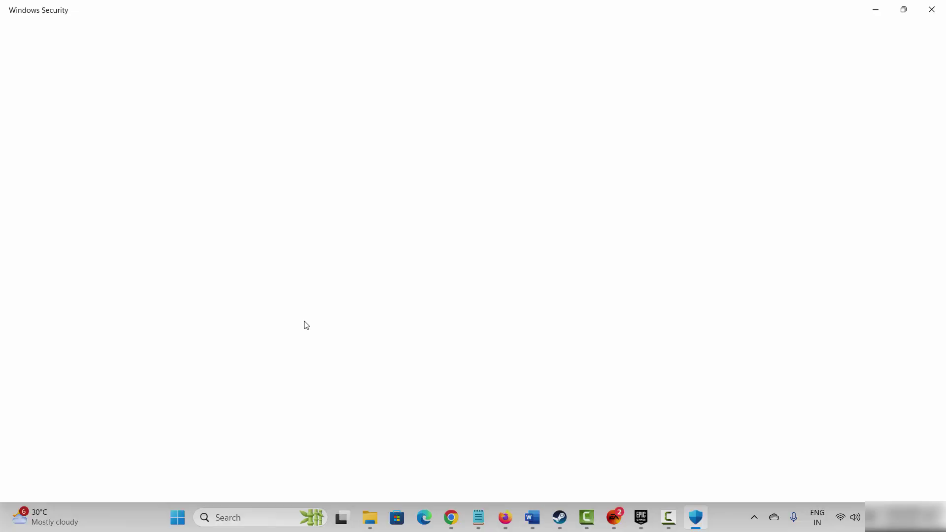
Open Windows Security's list of apps allowed through the firewall and unlock it for changes
left_click(568, 194)
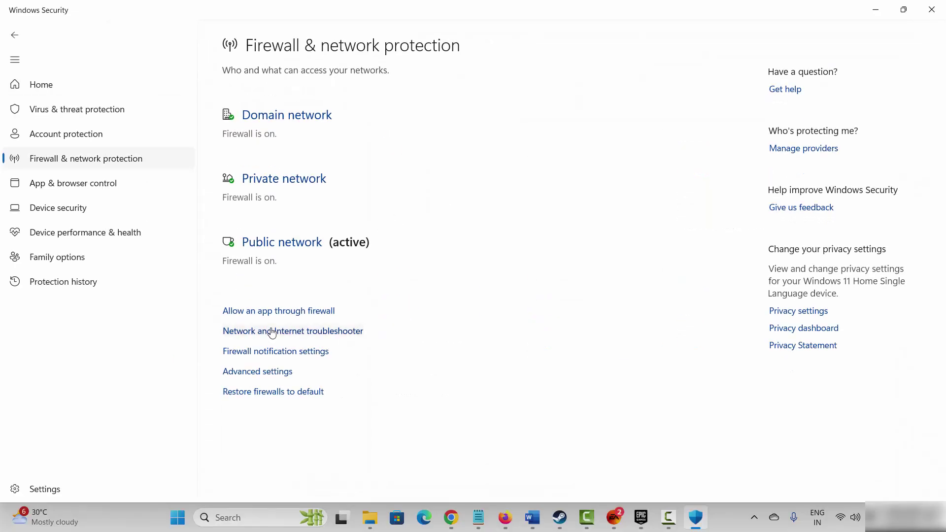
left_click(270, 311)
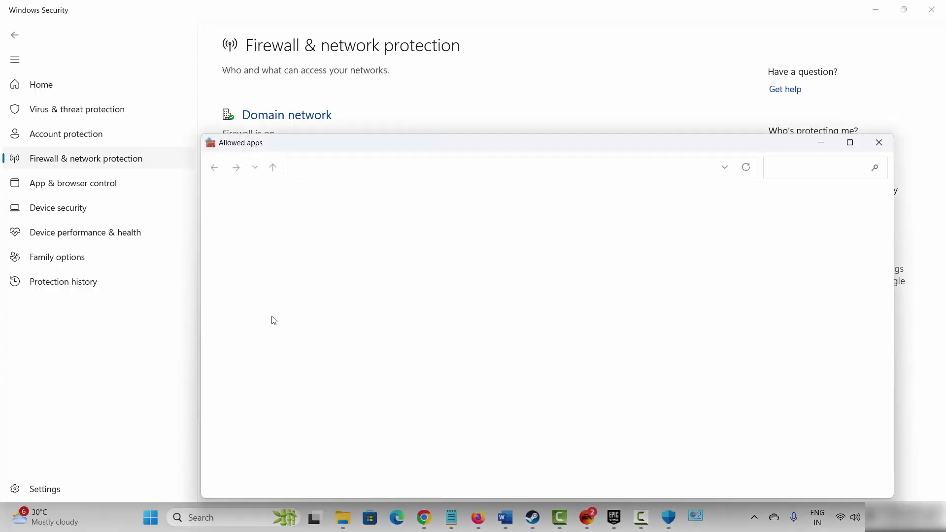
left_click(684, 232)
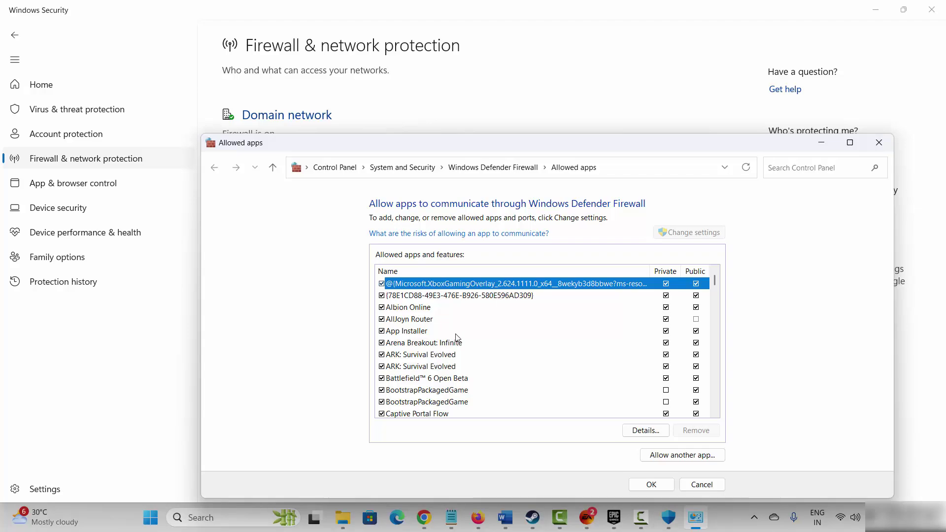
scroll(457, 341, "down", 3)
scroll(455, 340, "down", 4)
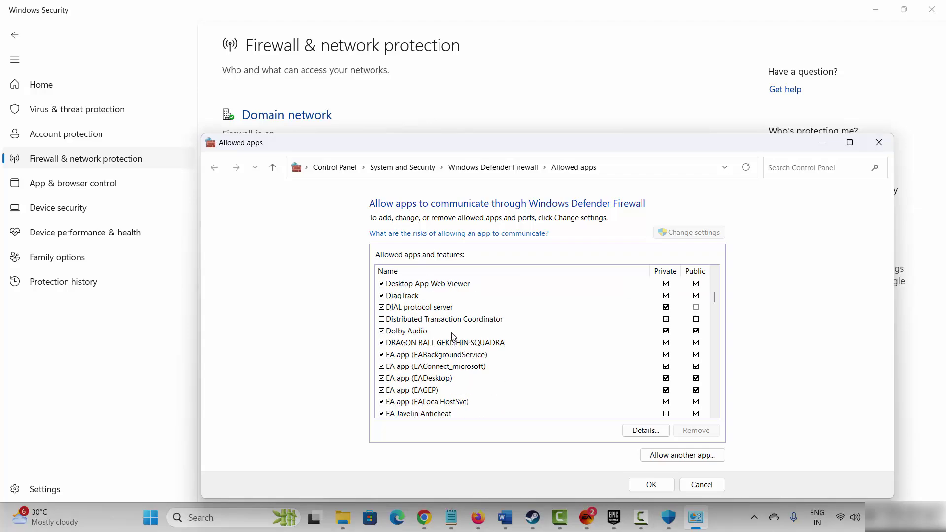
Start adding the Lion-Win64-Shipping game file as an allowed app, then cancel without adding it
left_click(681, 455)
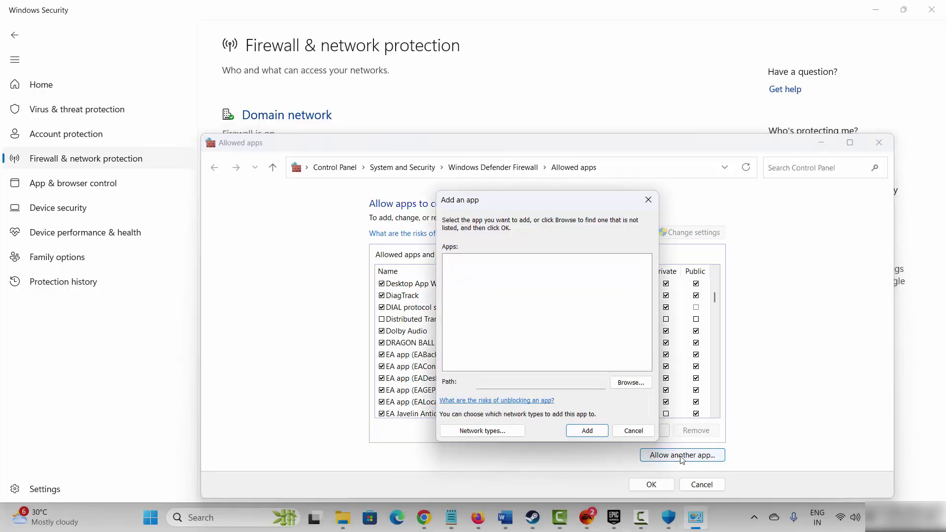
left_click(630, 384)
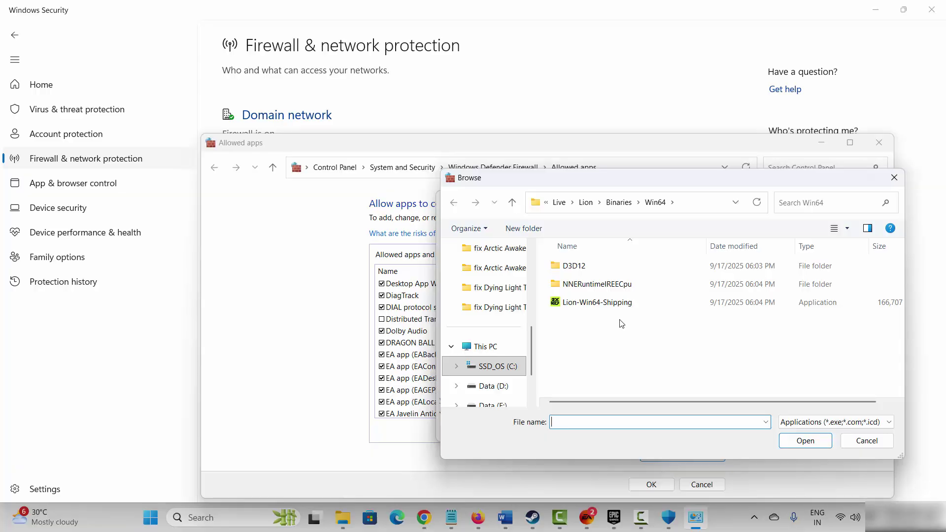
left_click(621, 305)
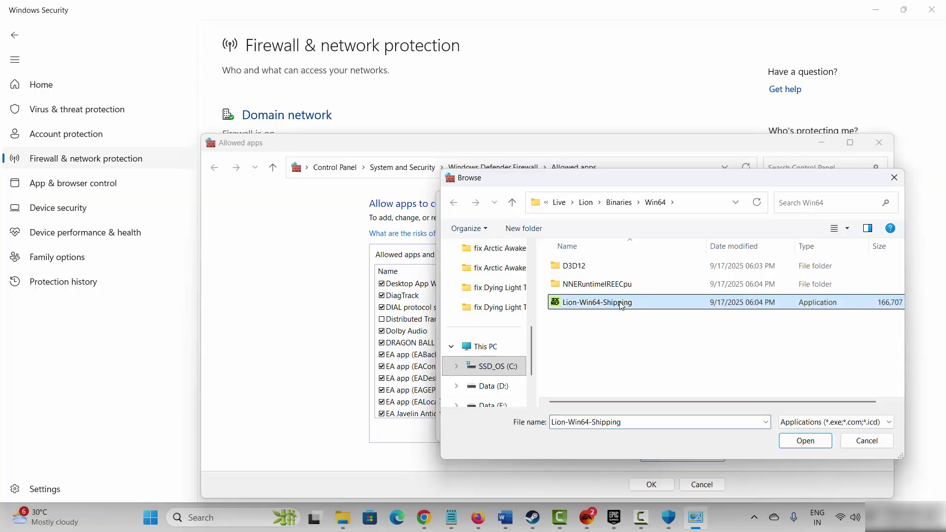
left_click(867, 440)
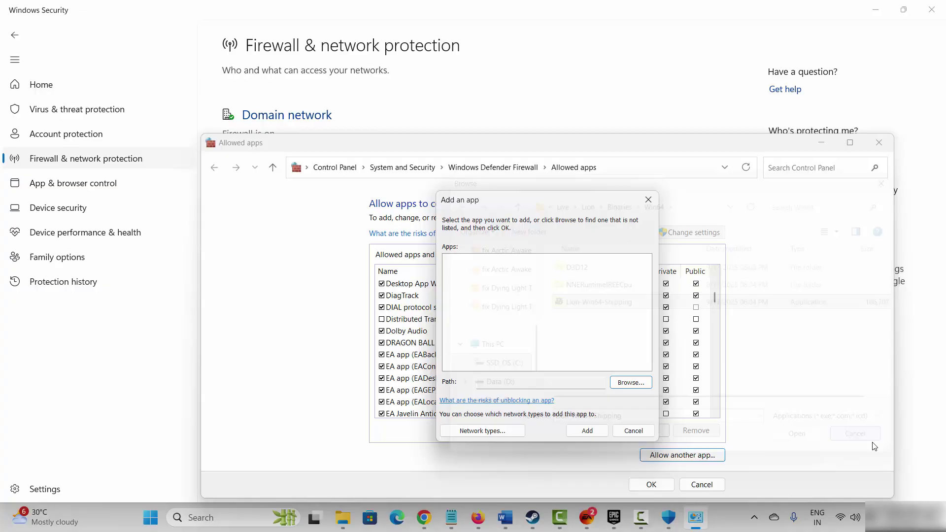
left_click(631, 434)
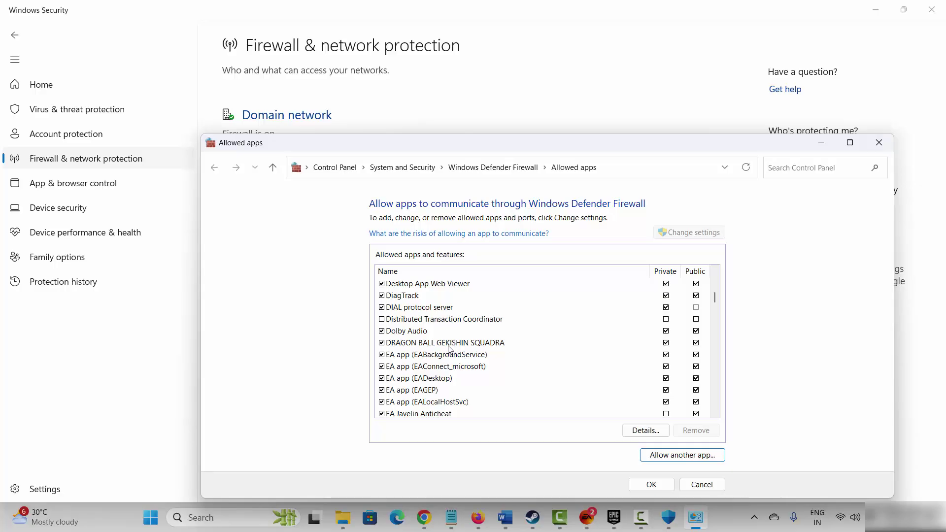
Confirm ARK: Survival Evolved is already allowed through the firewall and close the window
scroll(447, 348, "up", 8)
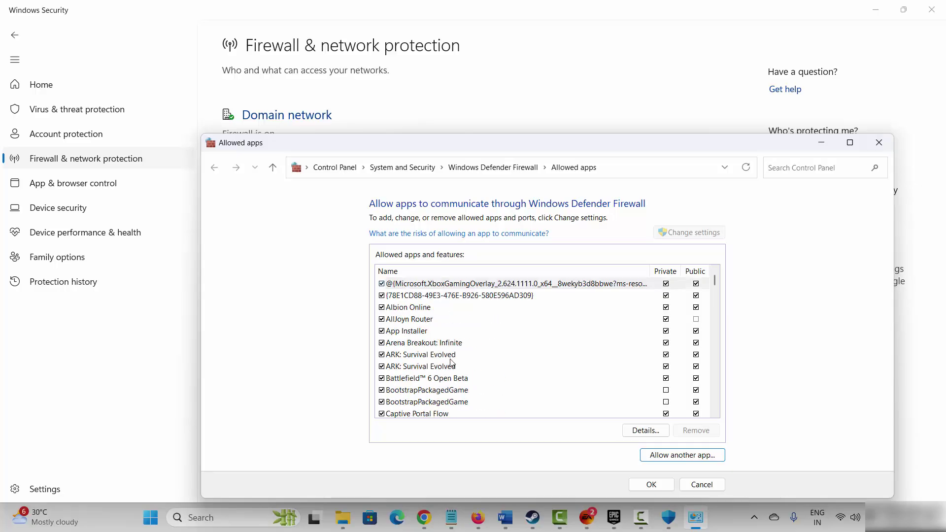
left_click(431, 355)
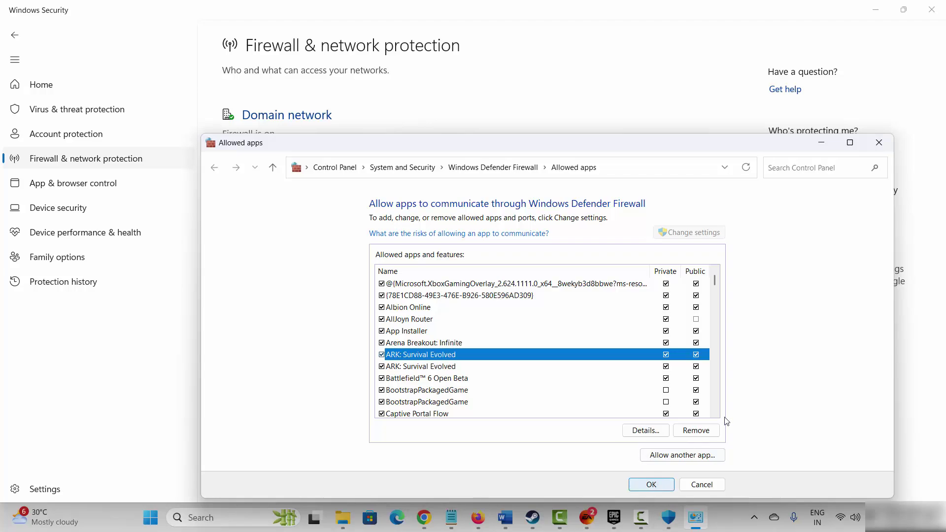
left_click(878, 148)
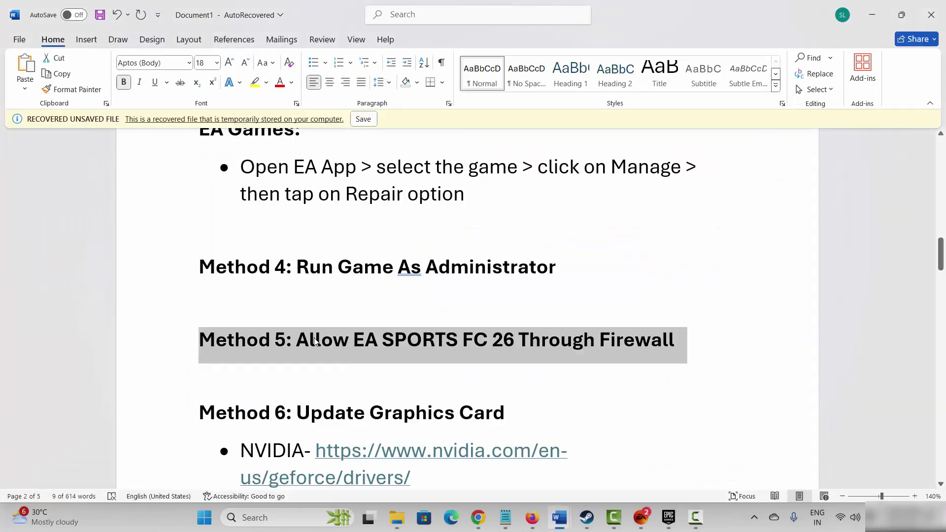
scroll(310, 345, "down", 3)
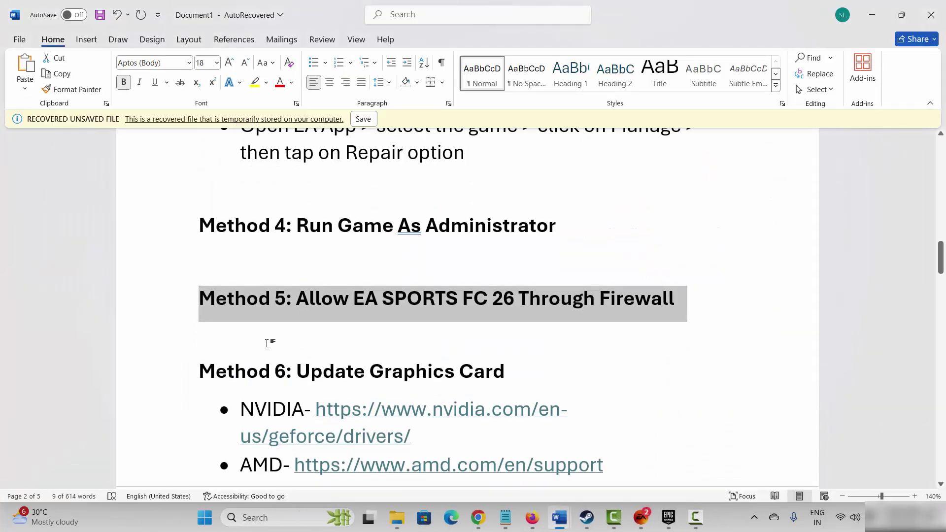
Highlight the Method 6: Update Graphics Card heading and bring up Windows search
left_click(179, 295)
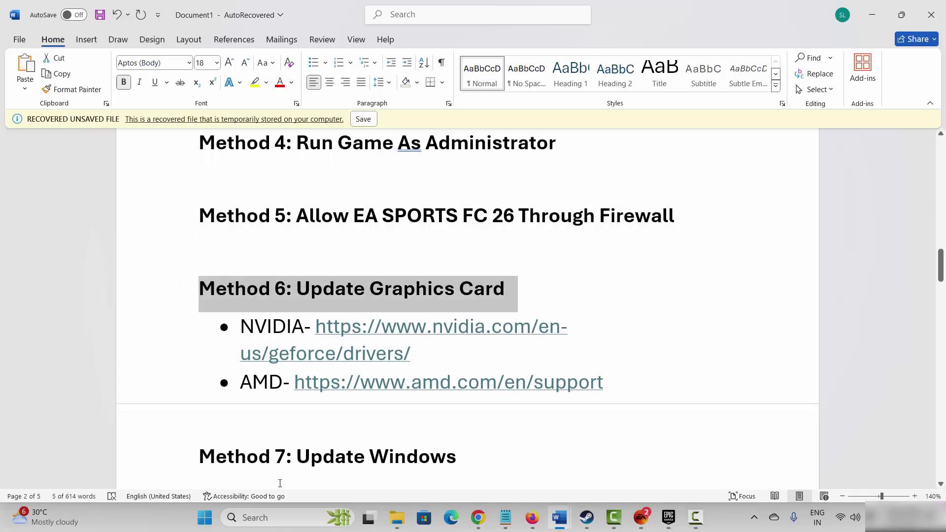
left_click(261, 518)
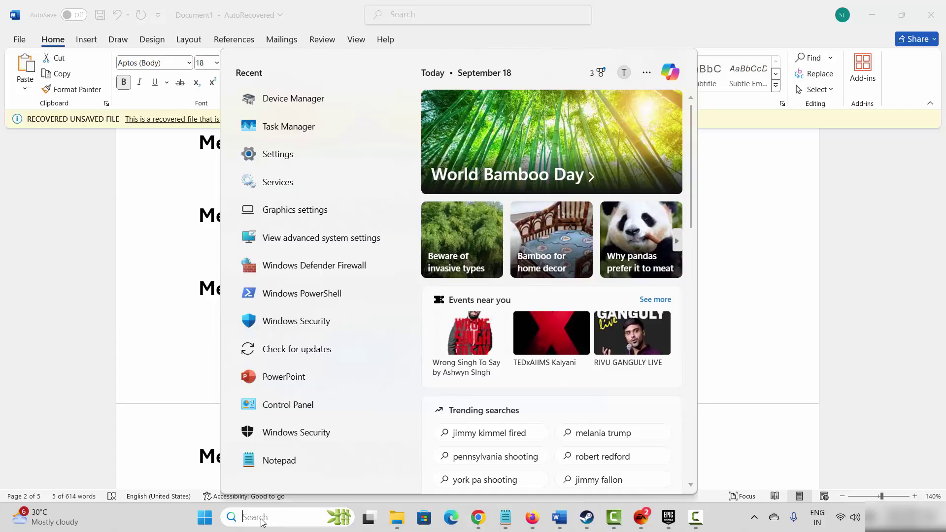
Search automatically for an updated Intel(R) UHD Graphics driver in Device Manager, then close it
left_click(301, 102)
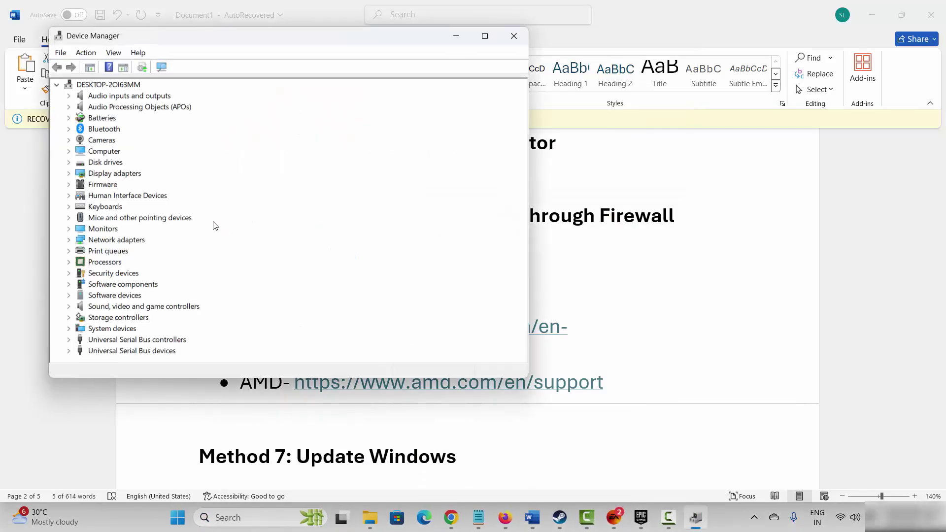
left_click(68, 173)
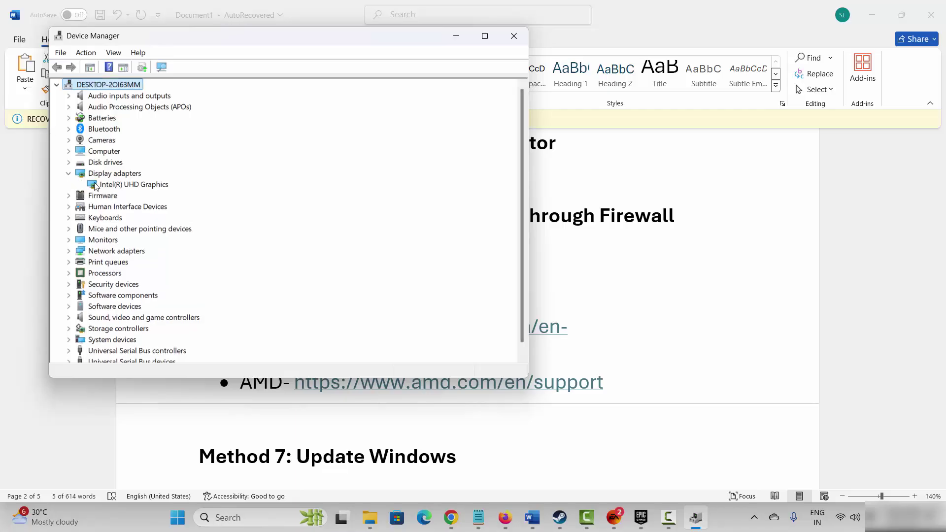
left_click(138, 185)
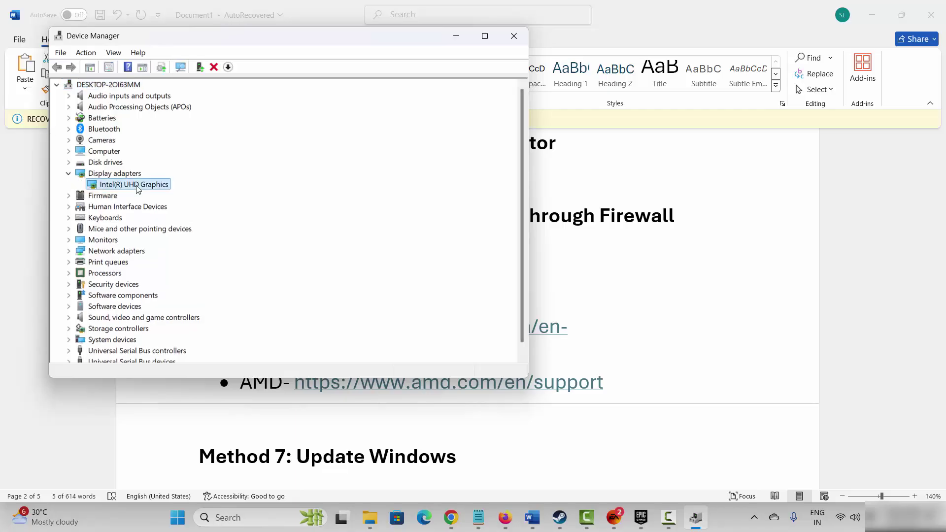
right_click(138, 189)
left_click(170, 194)
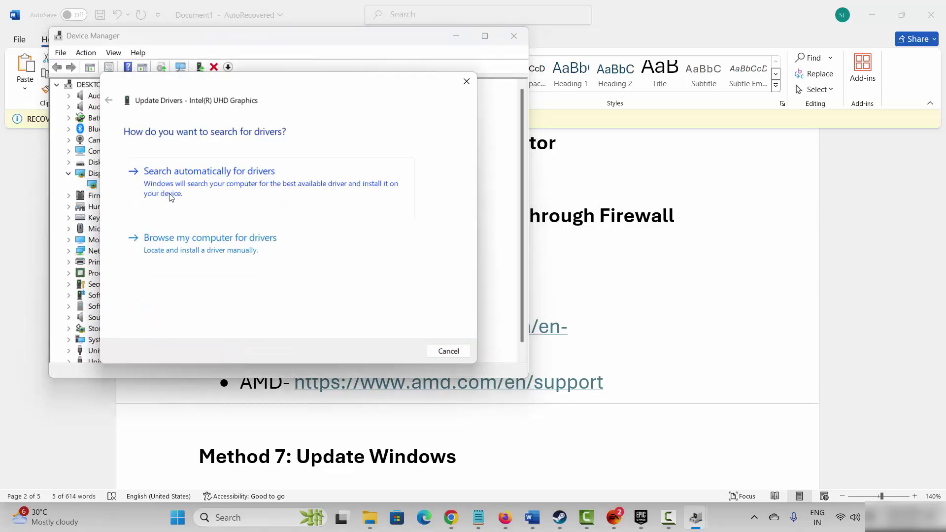
left_click(279, 185)
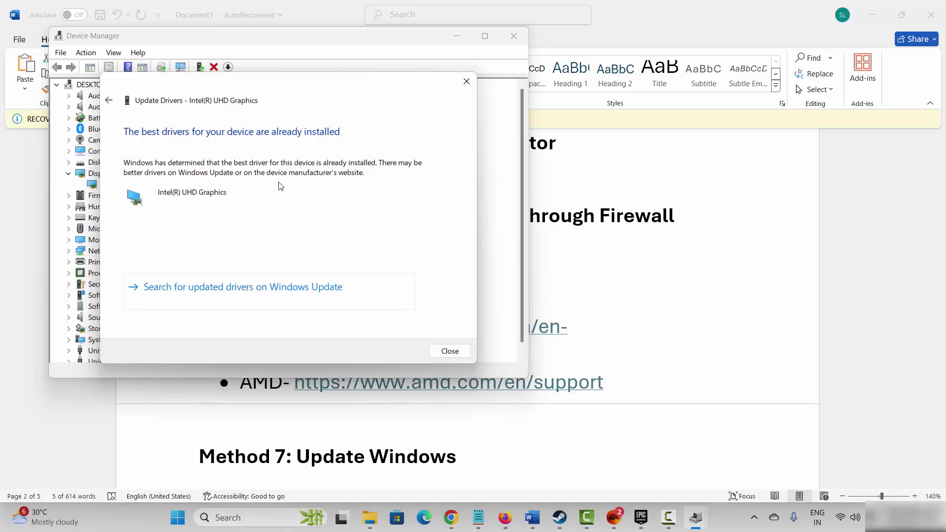
left_click(466, 81)
left_click(513, 36)
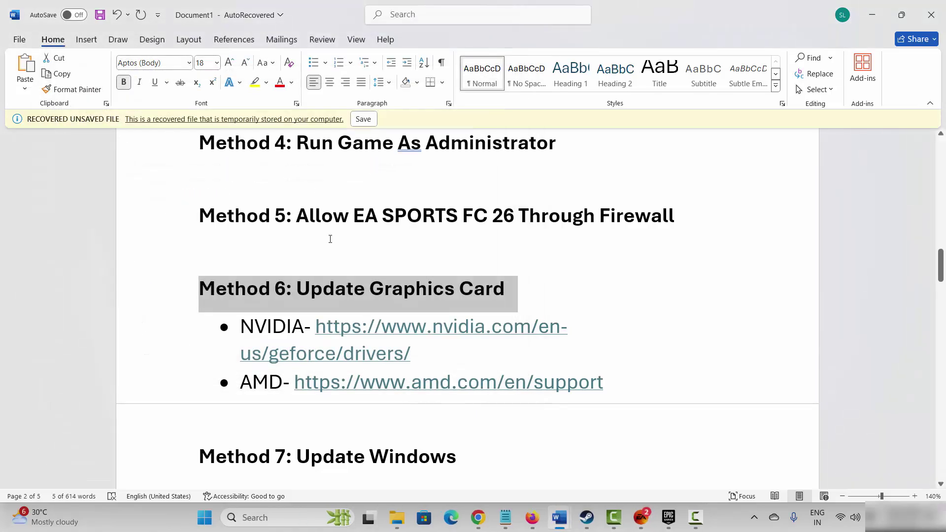
Scroll to the Method 7: Update Windows heading, highlight it, and bring up Windows search
left_click(255, 327)
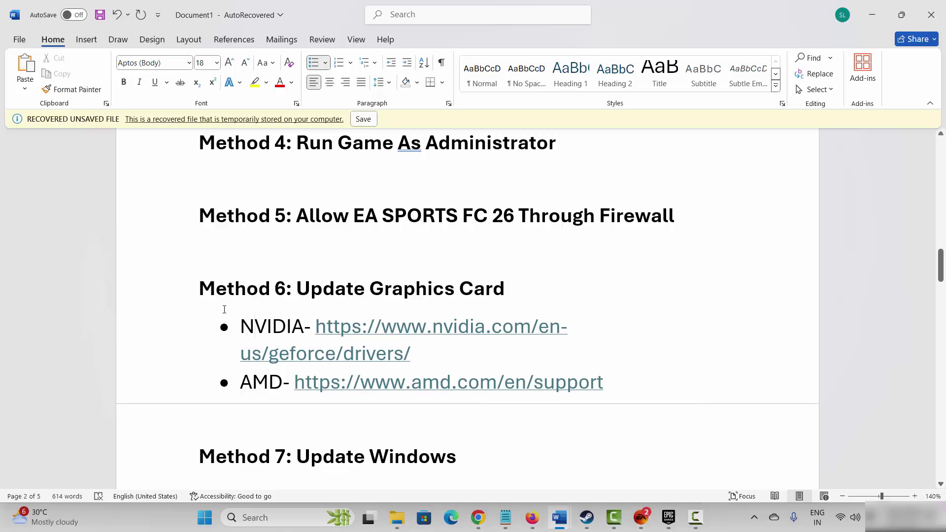
scroll(224, 309, "down", 3)
left_click(156, 309)
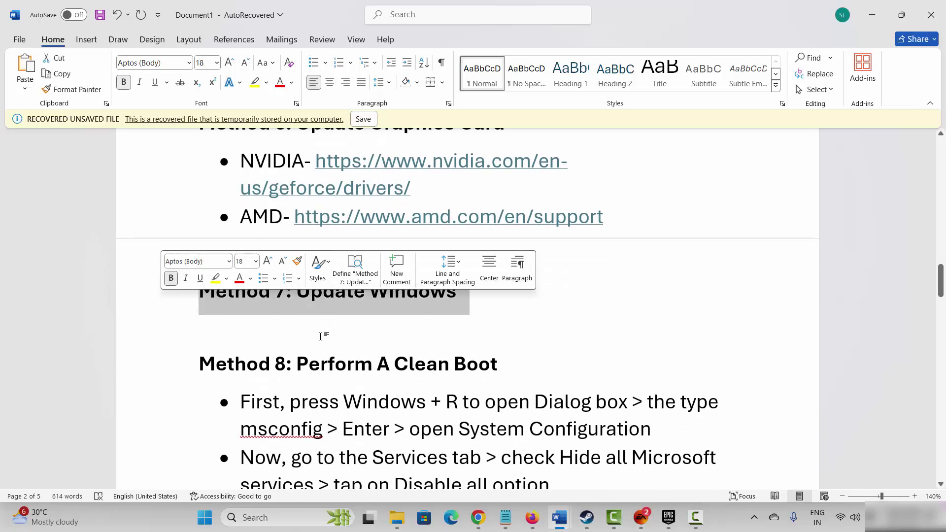
left_click(261, 523)
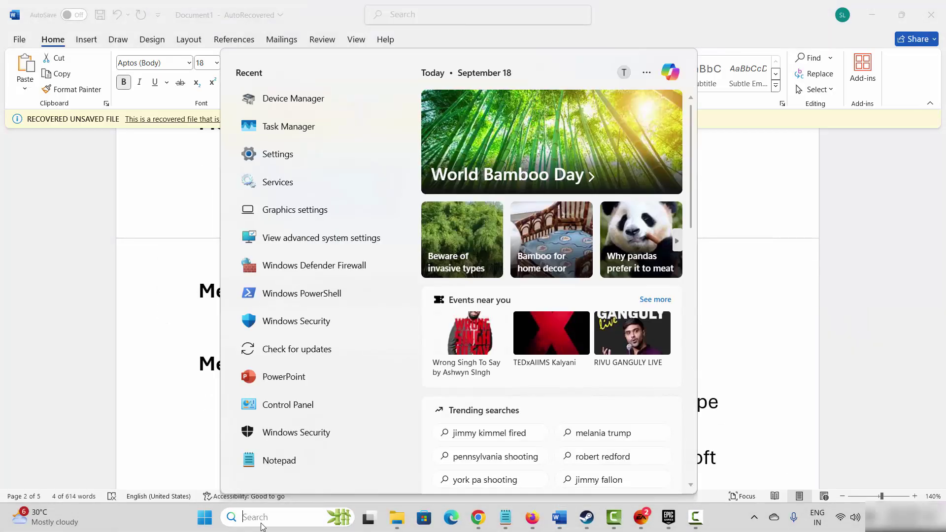
Start a Windows Update check from Settings, then close Settings
left_click(293, 350)
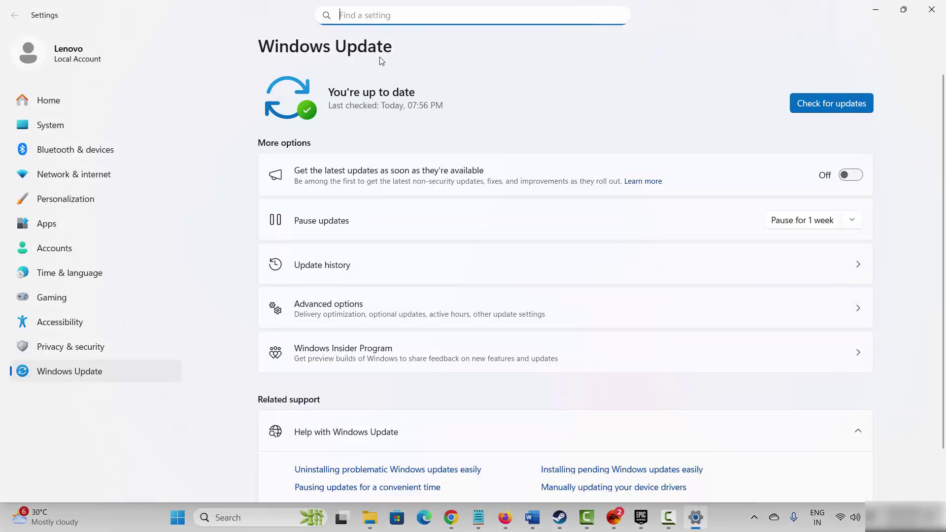
left_click(870, 103)
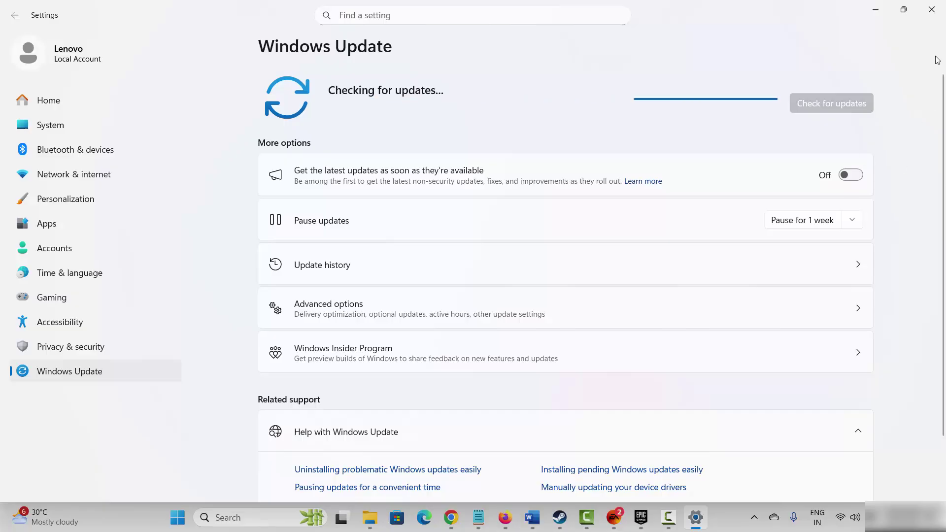
left_click(931, 10)
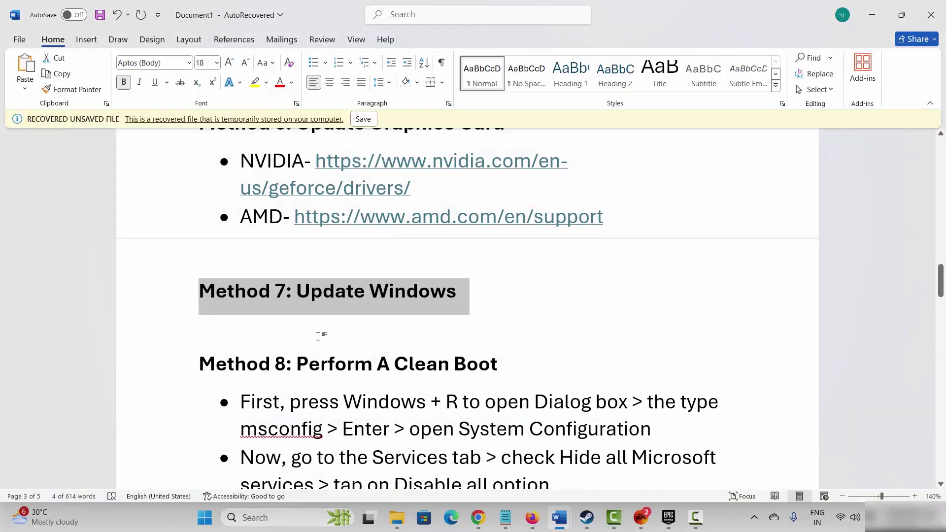
Scroll the Word guide to the Method 8: Perform A Clean Boot heading and highlight it
scroll(318, 337, "down", 3)
left_click(159, 297)
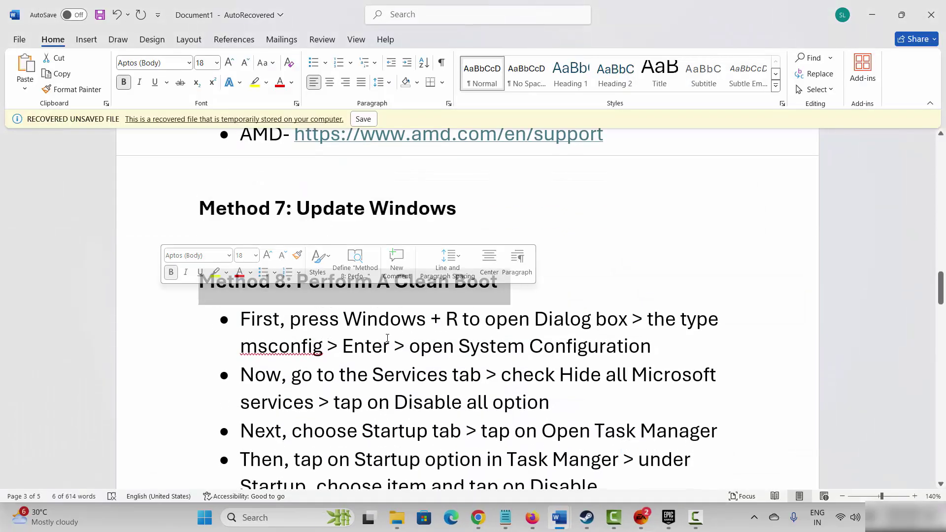
scroll(458, 359, "down", 1)
scroll(458, 360, "down", 4)
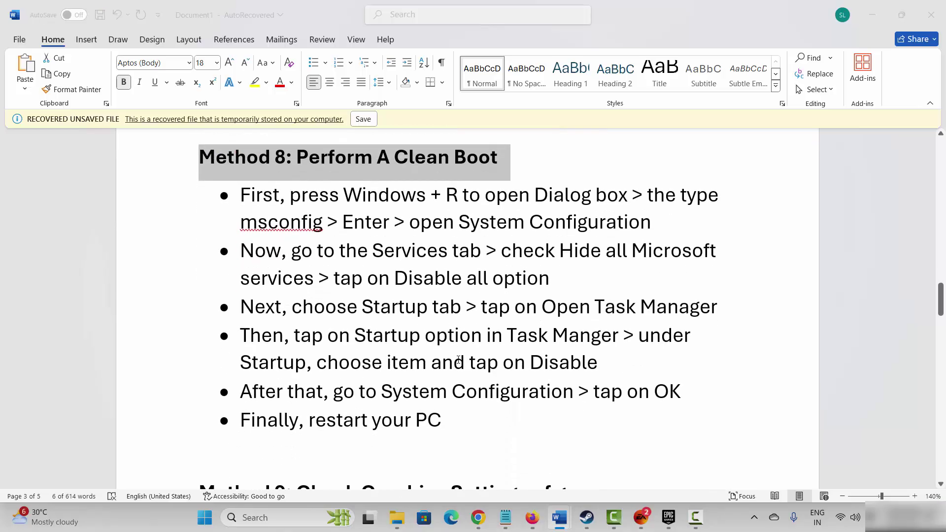
Launch msconfig and hide all Microsoft services in the Services list
key("super+r")
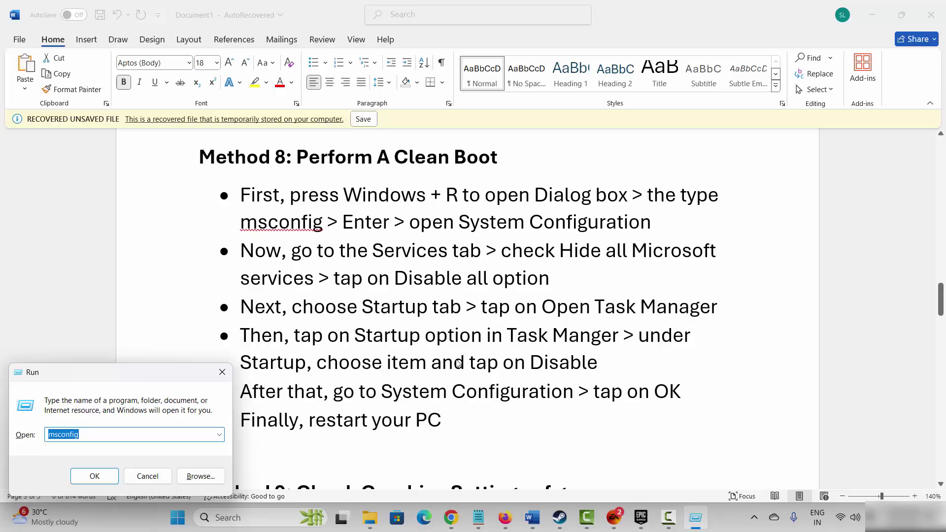
left_click(104, 477)
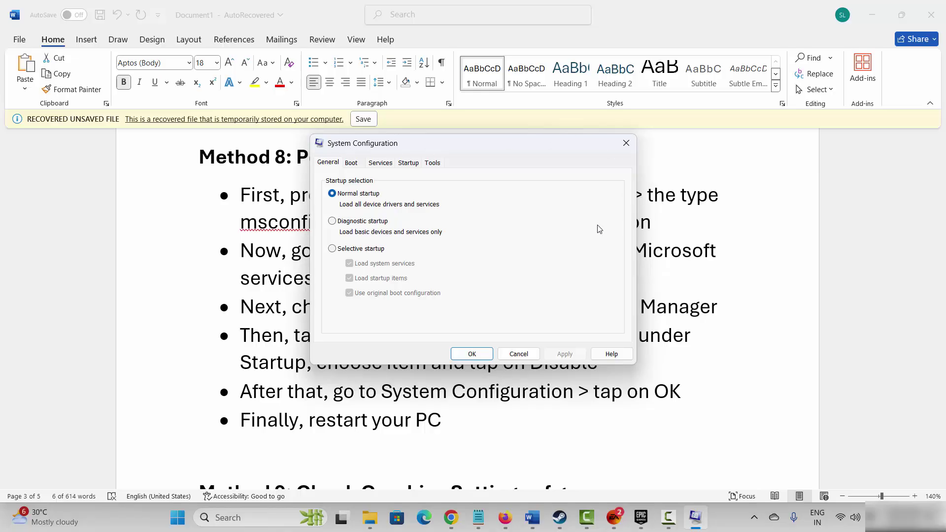
left_click(355, 165)
left_click(375, 164)
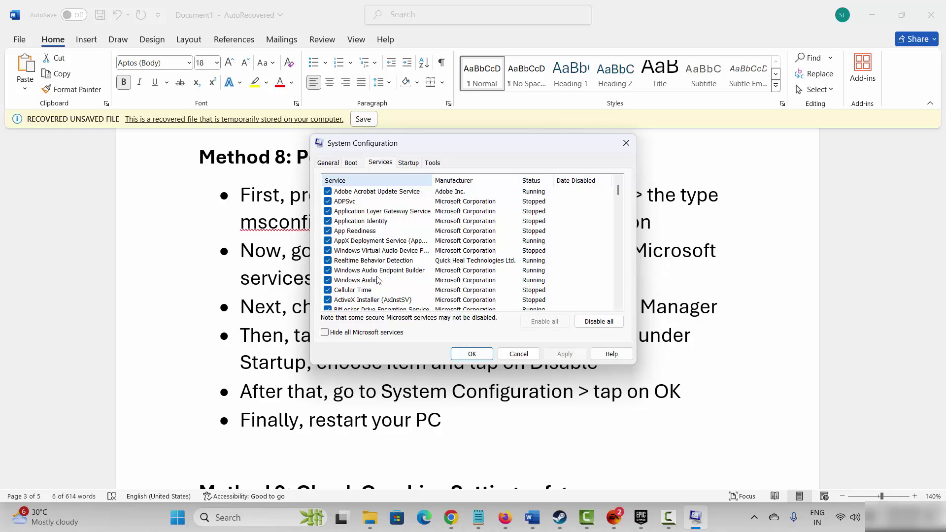
left_click(325, 333)
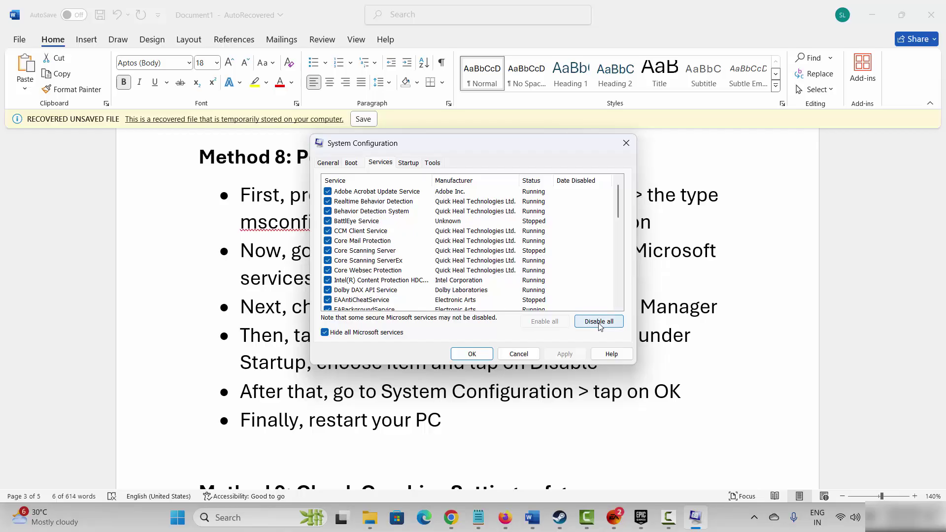
Review the steam startup entry in Task Manager, then close Task Manager and System Configuration
left_click(408, 163)
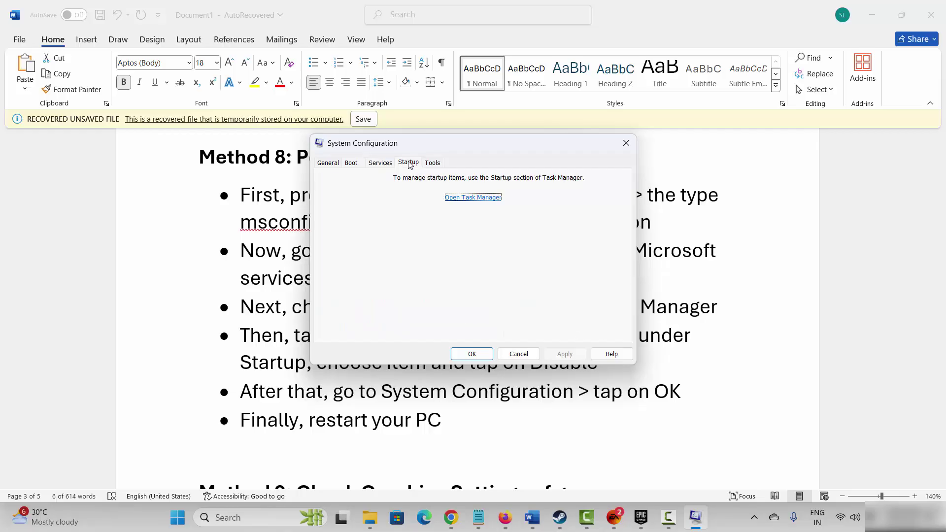
left_click(472, 202)
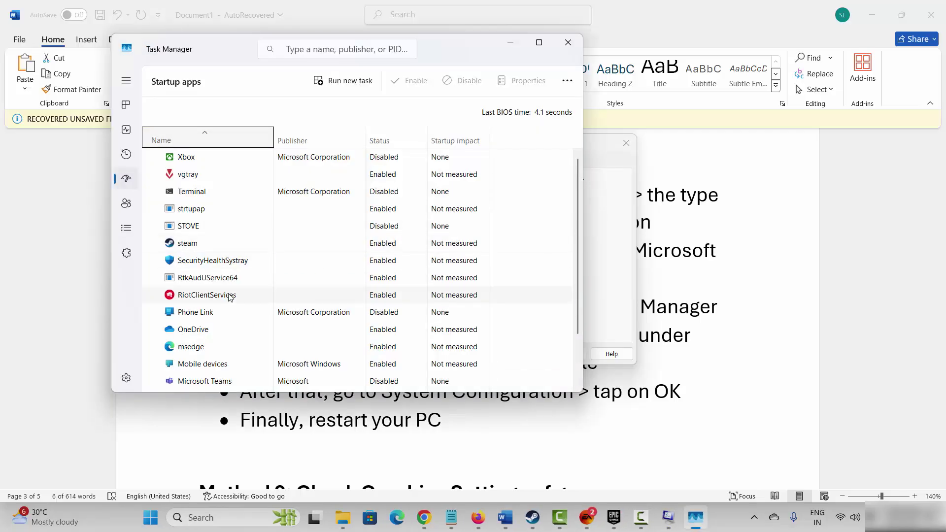
left_click(196, 243)
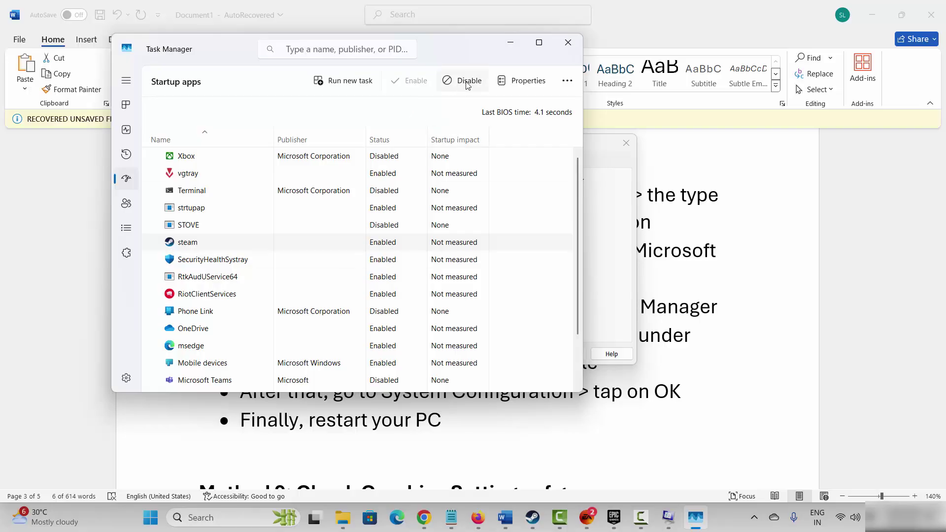
left_click(567, 43)
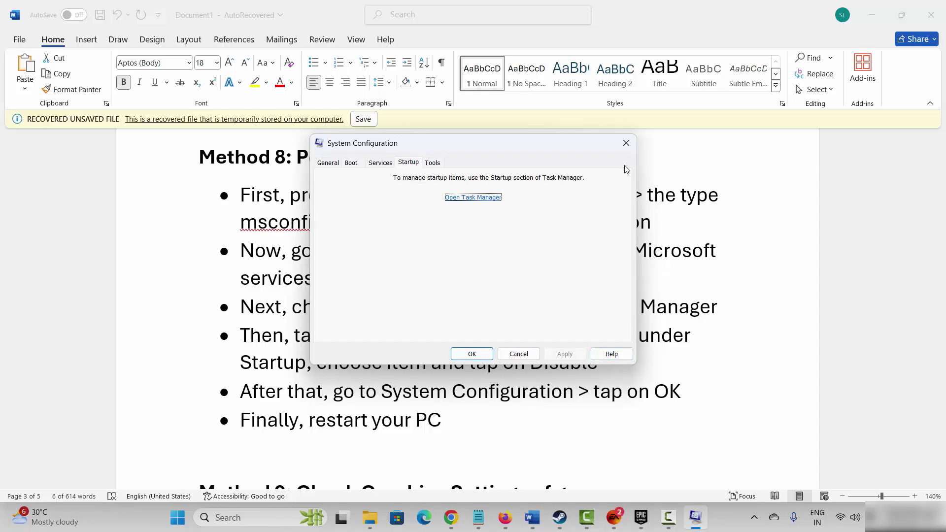
left_click(625, 143)
Highlight the Method 9 heading and its sentence about enabling V-Sync
scroll(476, 311, "down", 1)
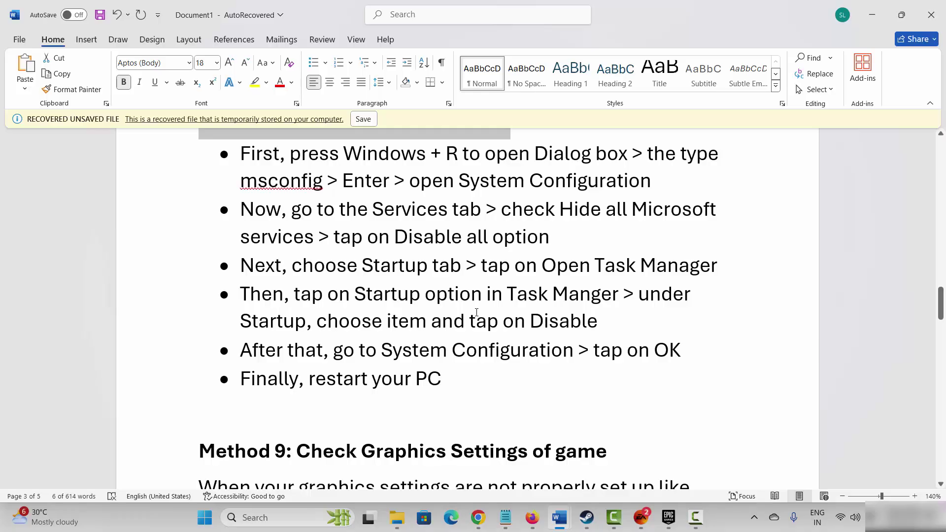
scroll(492, 310, "down", 5)
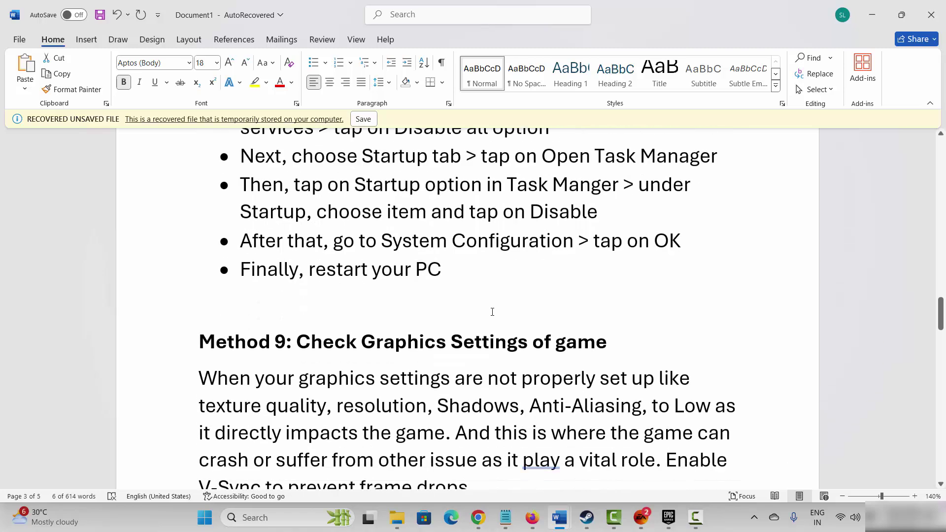
left_click(164, 255)
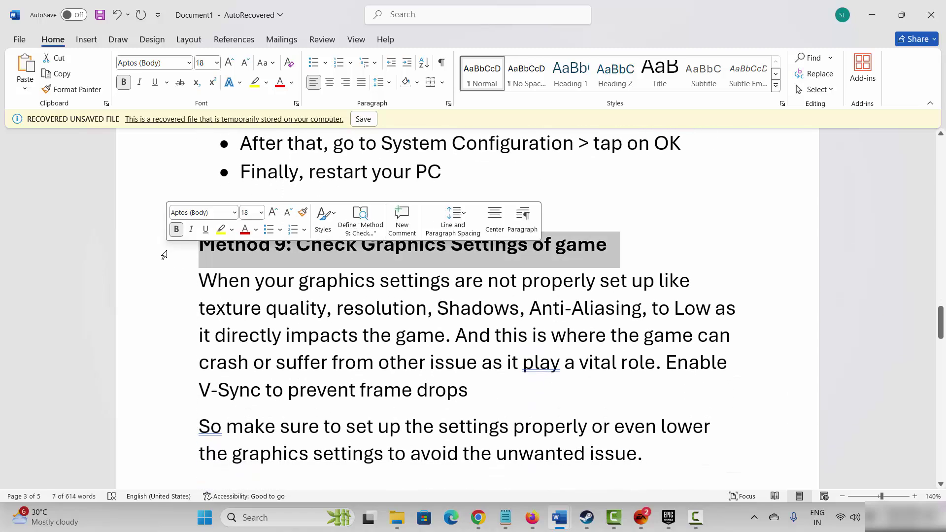
left_click(310, 307)
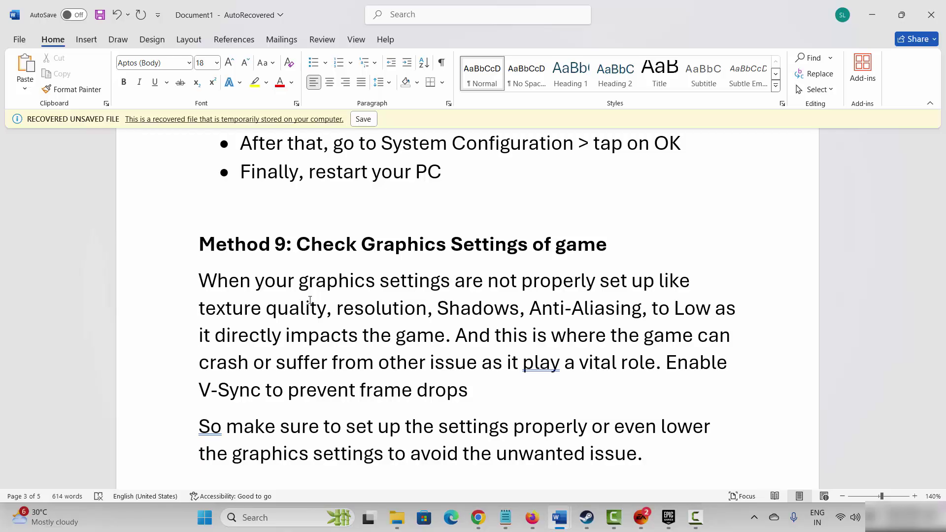
left_click(311, 301)
left_click_drag(668, 368, 698, 387)
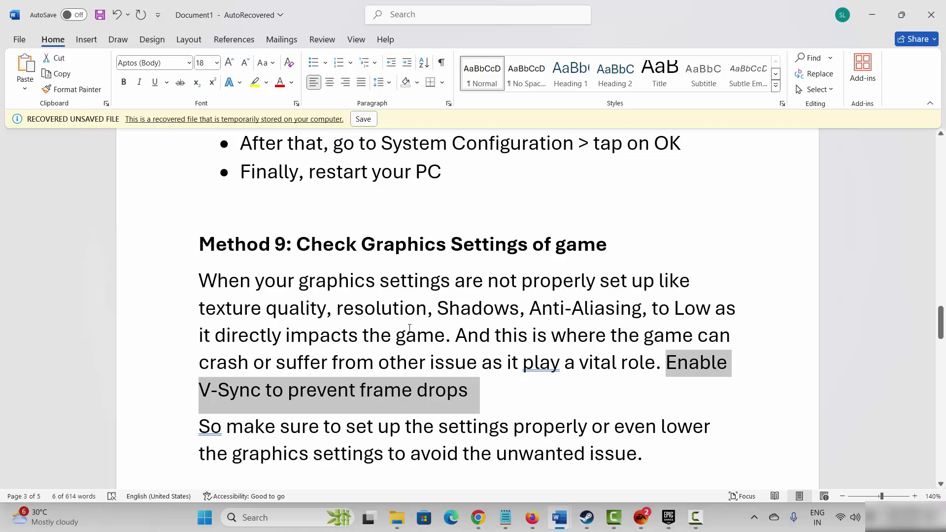
Highlight the Method 10 heading and the phrase 'overclocking makes the CPU'
scroll(397, 328, "down", 5)
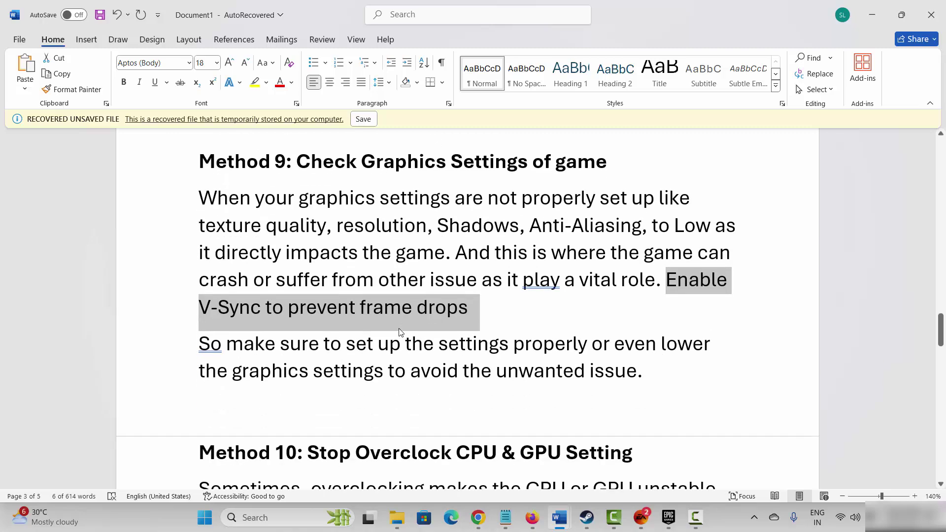
left_click(177, 296)
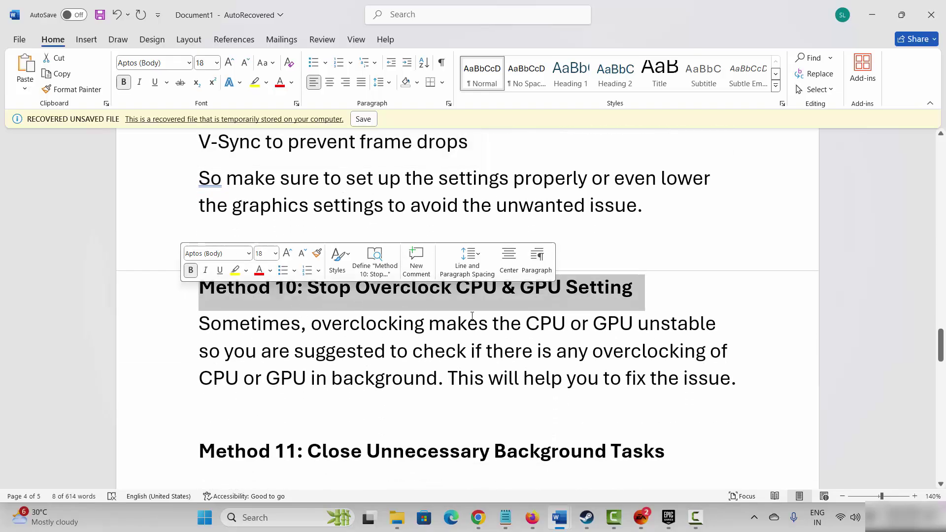
left_click_drag(365, 324, 569, 324)
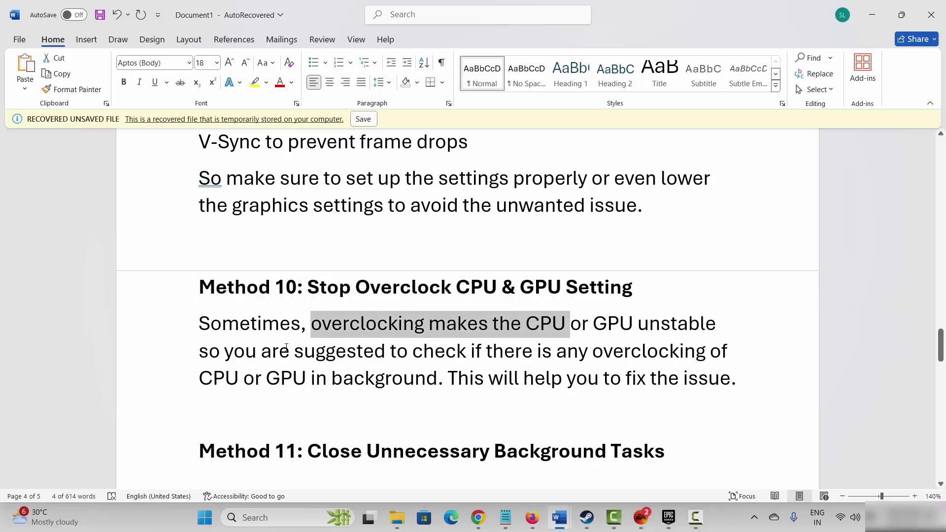
left_click(474, 369)
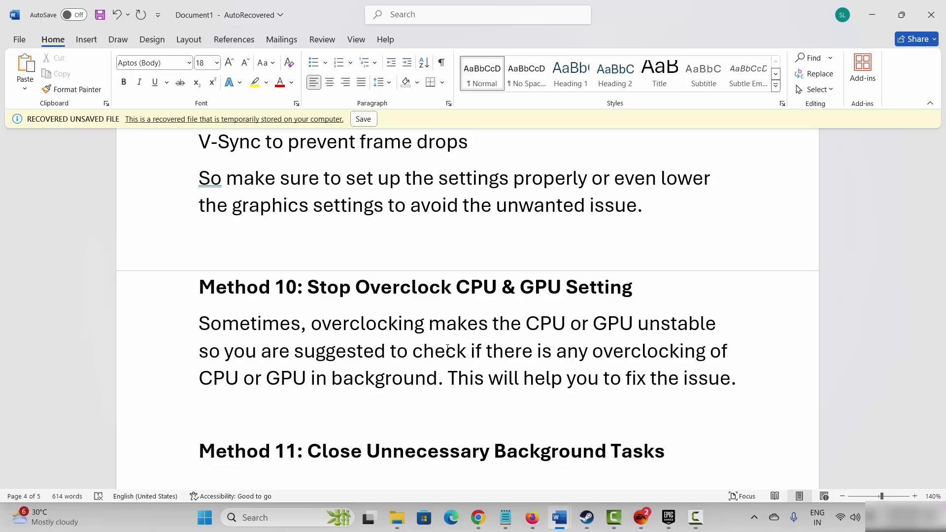
scroll(446, 349, "down", 2)
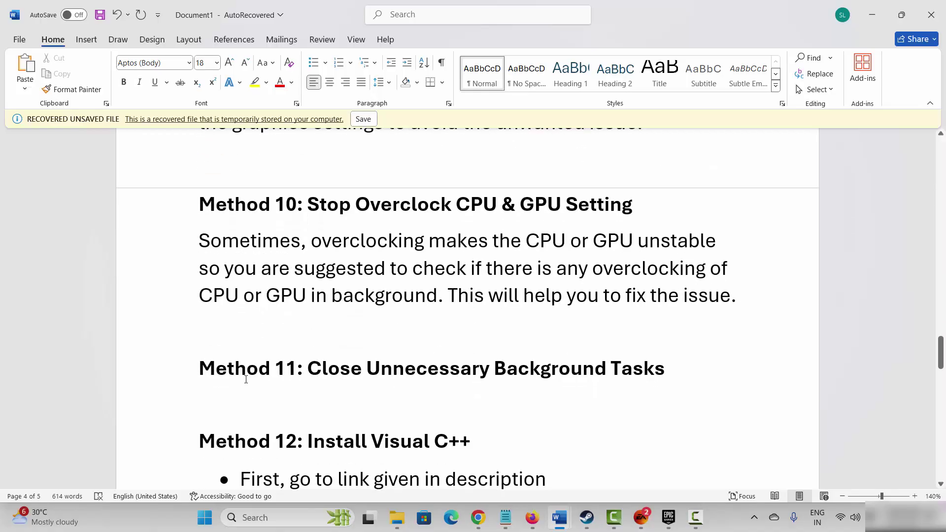
left_click(172, 382)
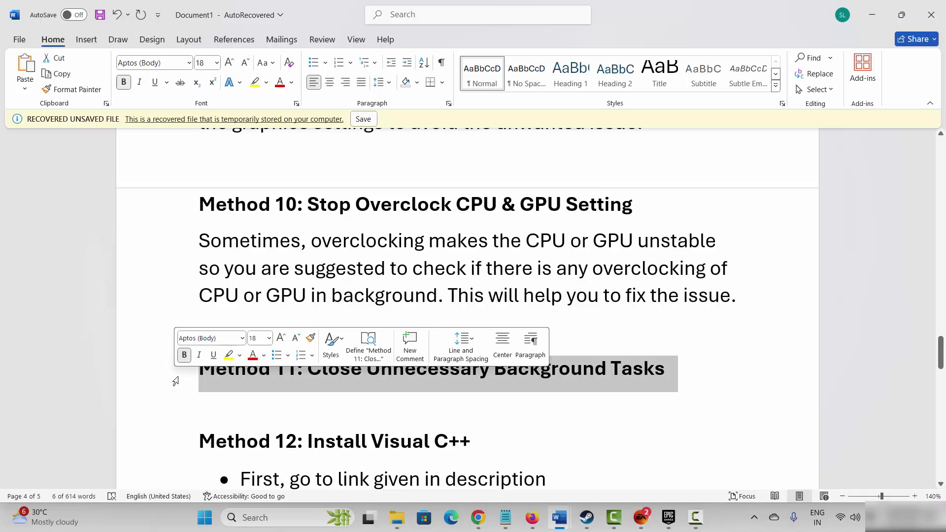
left_click(269, 520)
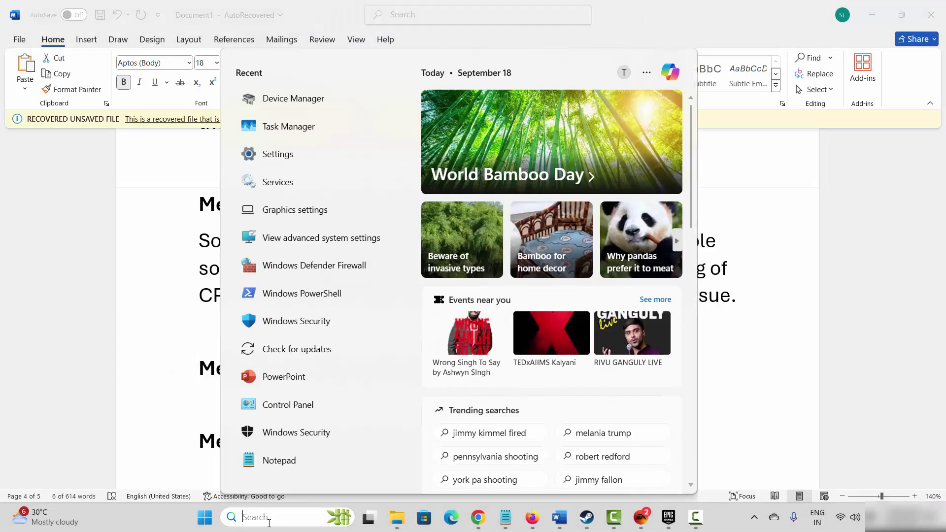
left_click(274, 127)
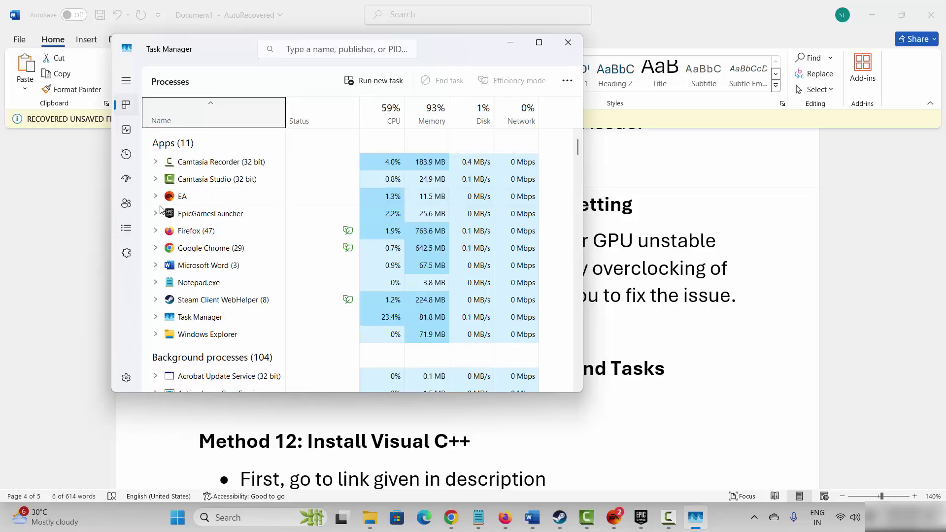
scroll(239, 254, "down", 1)
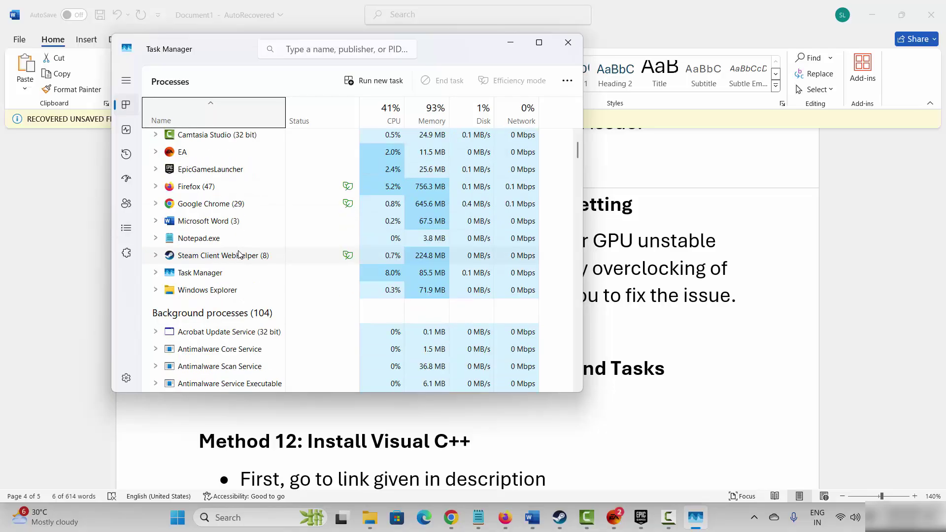
scroll(238, 254, "down", 5)
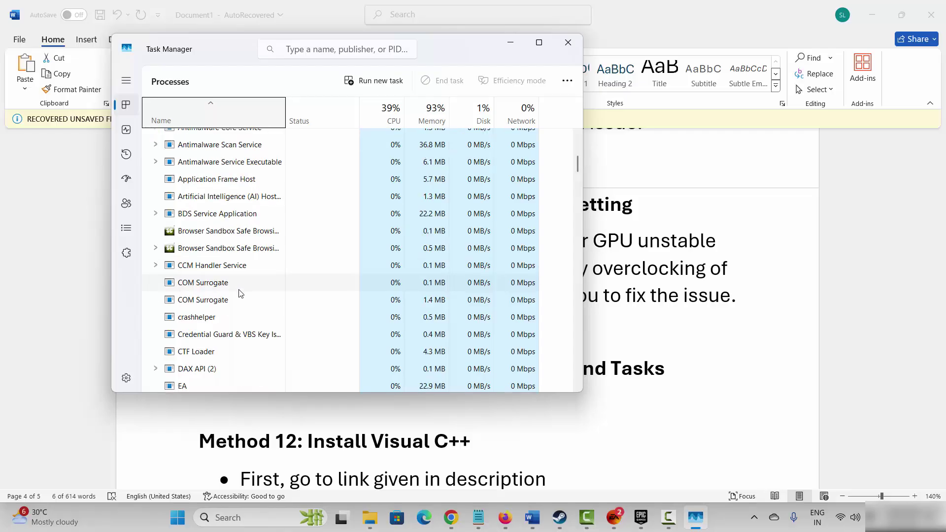
scroll(238, 294, "down", 1)
right_click(186, 329)
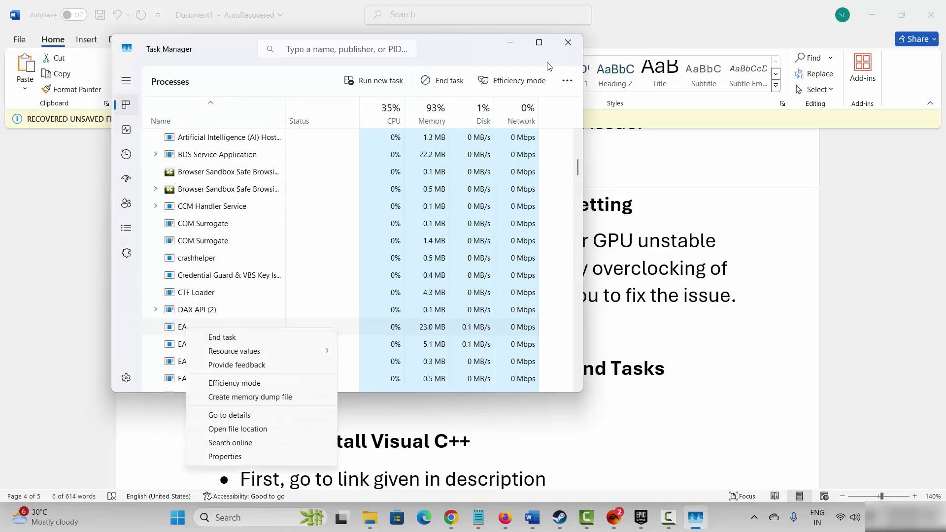
left_click(567, 42)
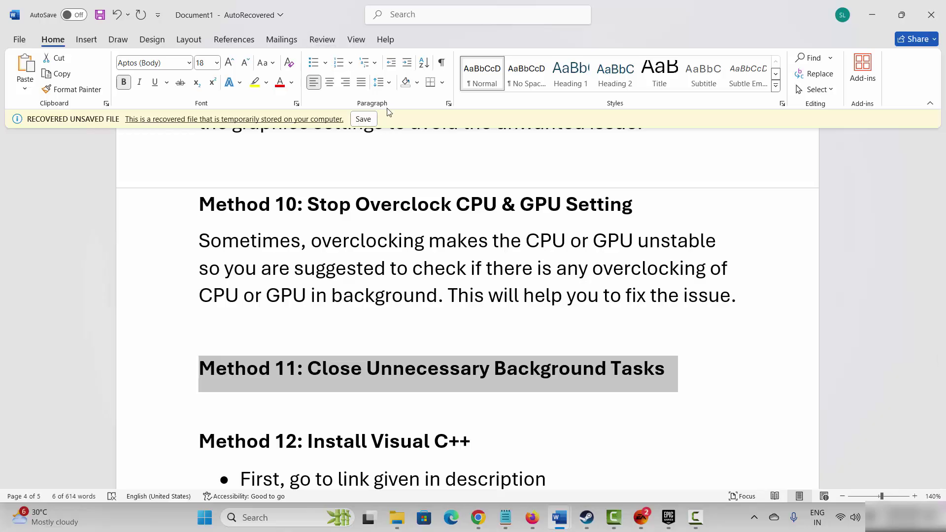
Scroll down to the Method 12: Install Visual C++ heading and highlight it
scroll(390, 99, "down", 4)
left_click(414, 295)
scroll(403, 308, "down", 3)
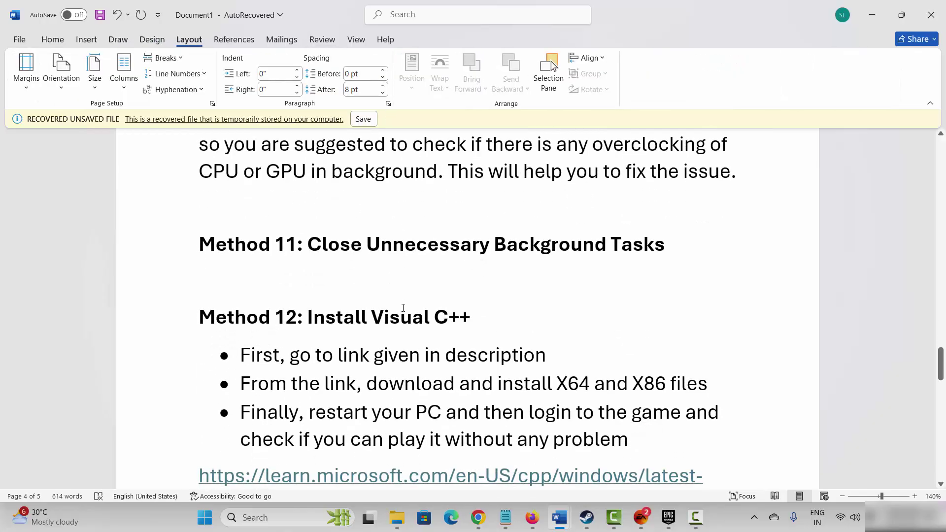
scroll(403, 308, "down", 3)
left_click(171, 250)
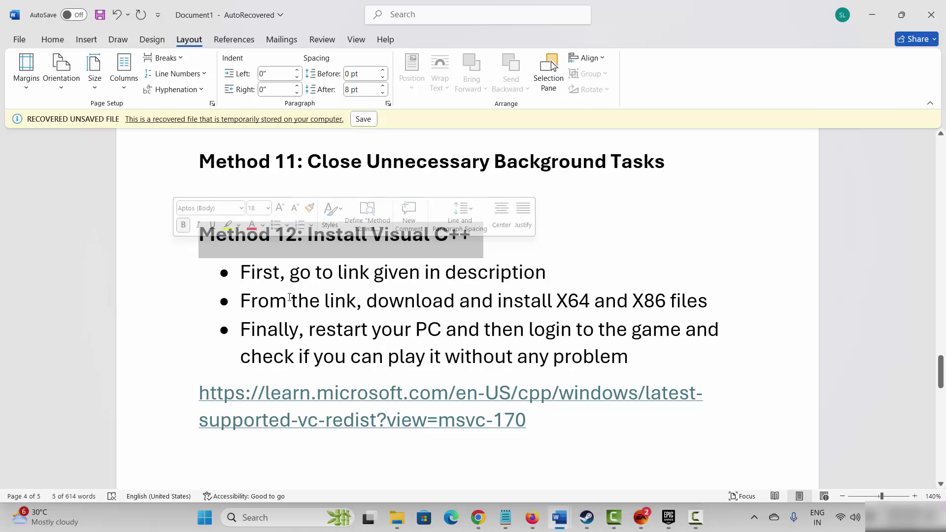
left_click(325, 329)
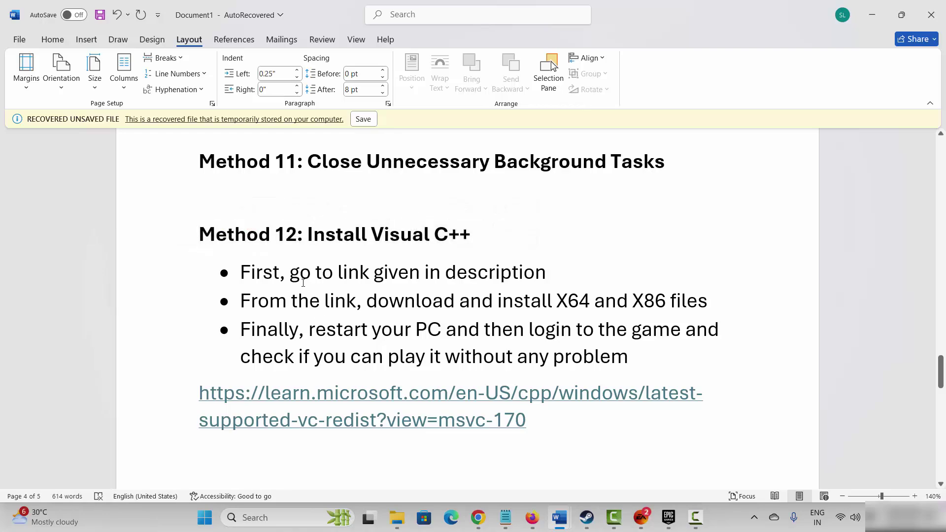
Copy the Visual C++ download URL, then highlight 'download and install X64' and 'restart your PC'
left_click_drag(215, 392, 528, 422)
right_click(442, 409)
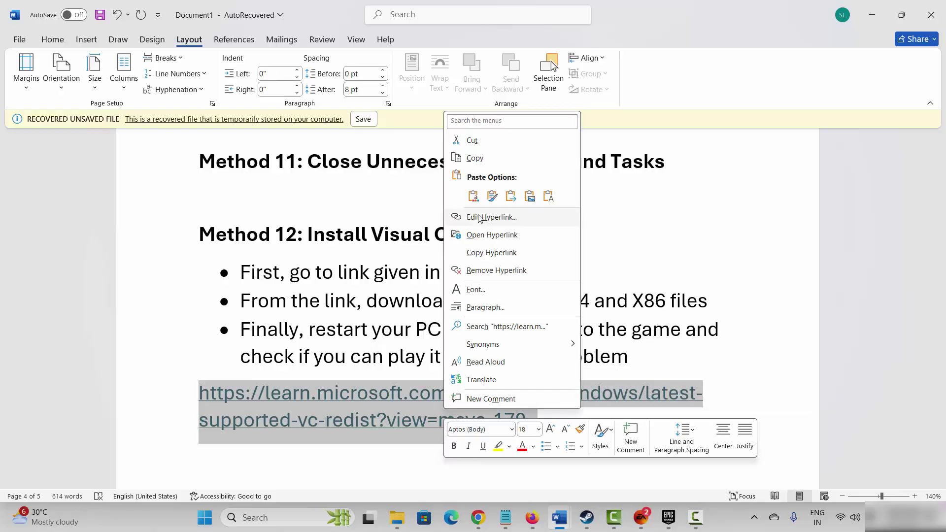
left_click(477, 158)
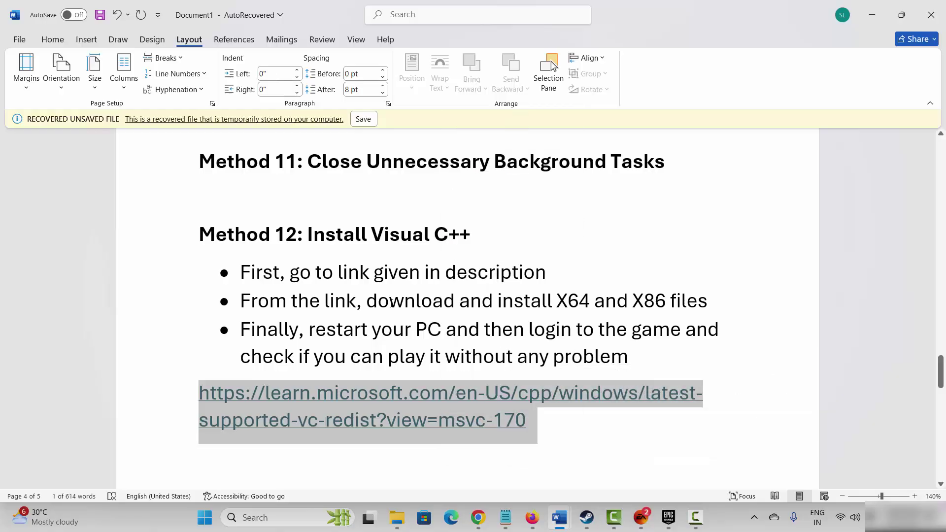
left_click_drag(391, 303, 591, 303)
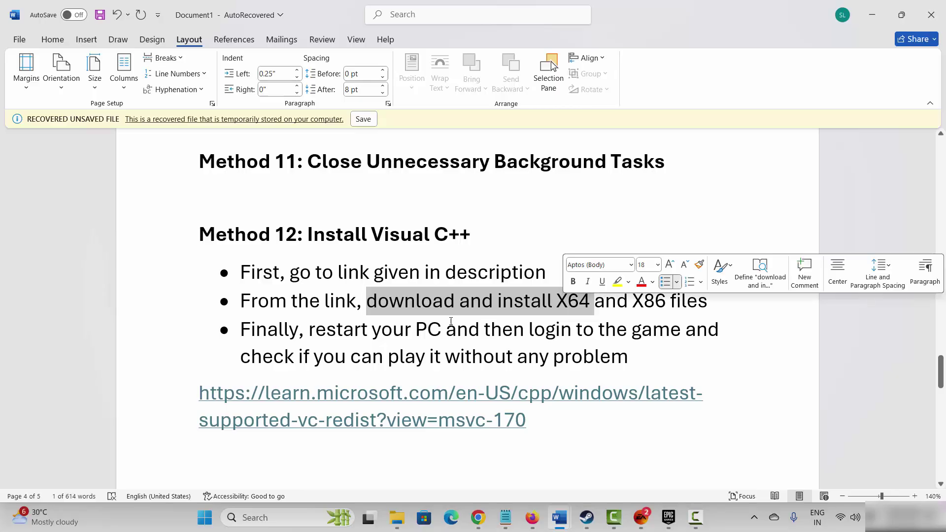
left_click_drag(310, 330, 446, 330)
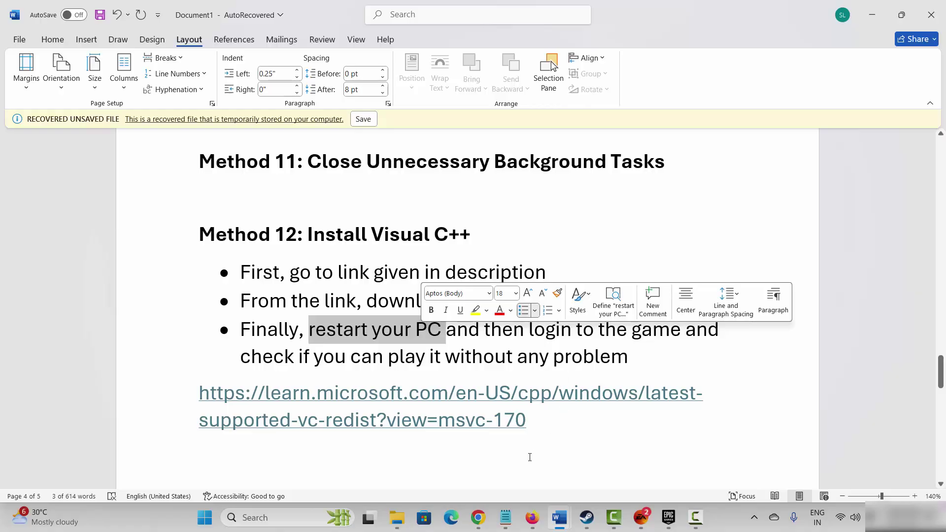
In Chrome, scroll Microsoft Learn to the latest Visual C++ Redistributable x64/x86 links, then return to Word
left_click(478, 517)
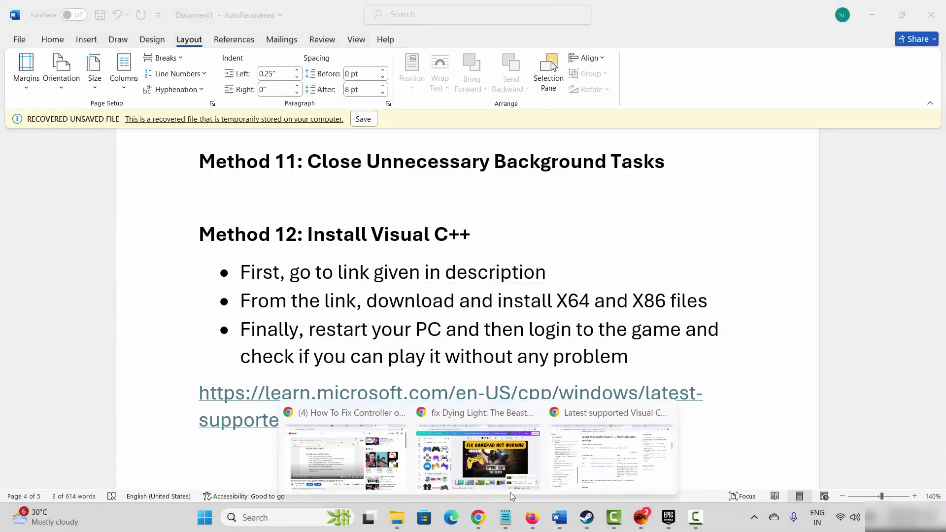
left_click(597, 428)
scroll(435, 199, "up", 10)
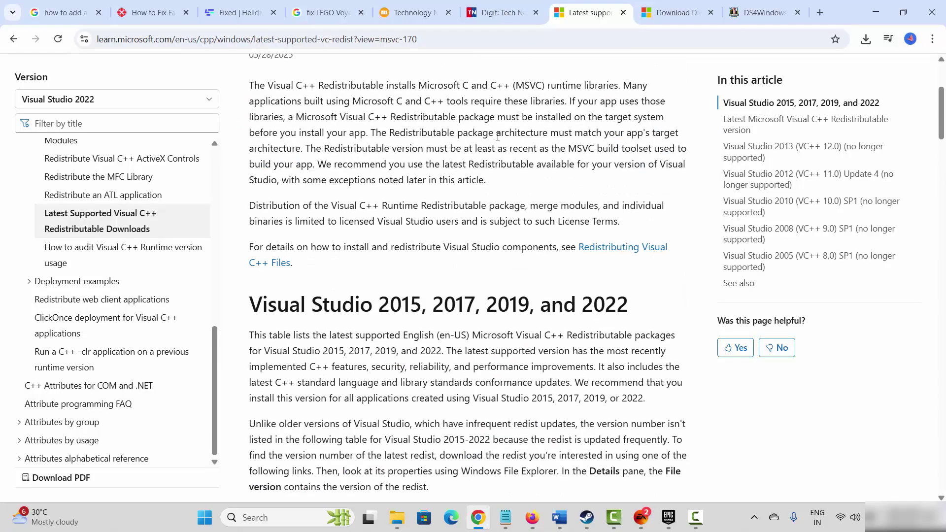
scroll(465, 266, "down", 10)
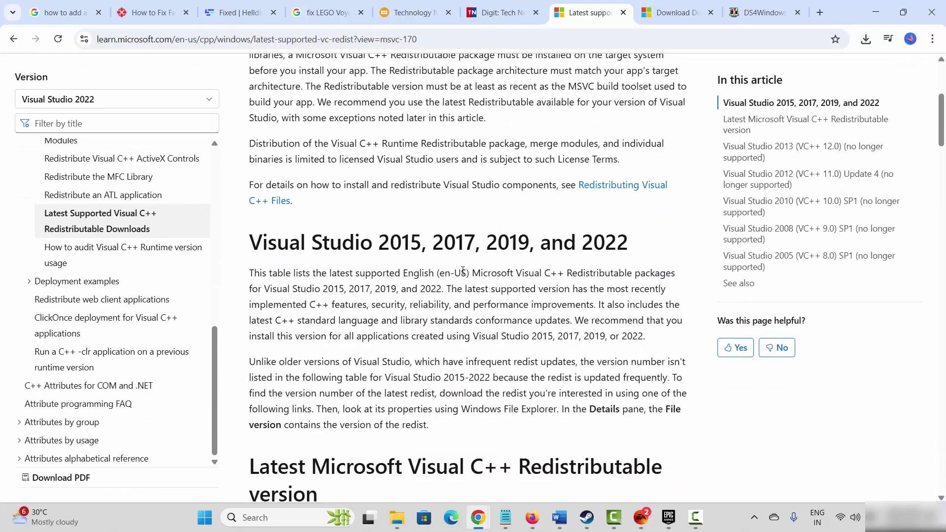
scroll(465, 273, "down", 5)
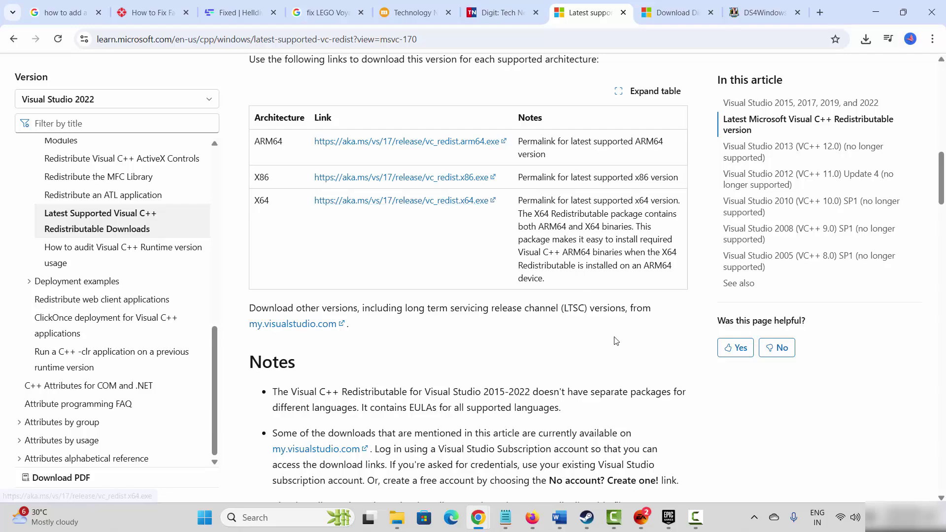
mouse_move(563, 528)
left_click(549, 474)
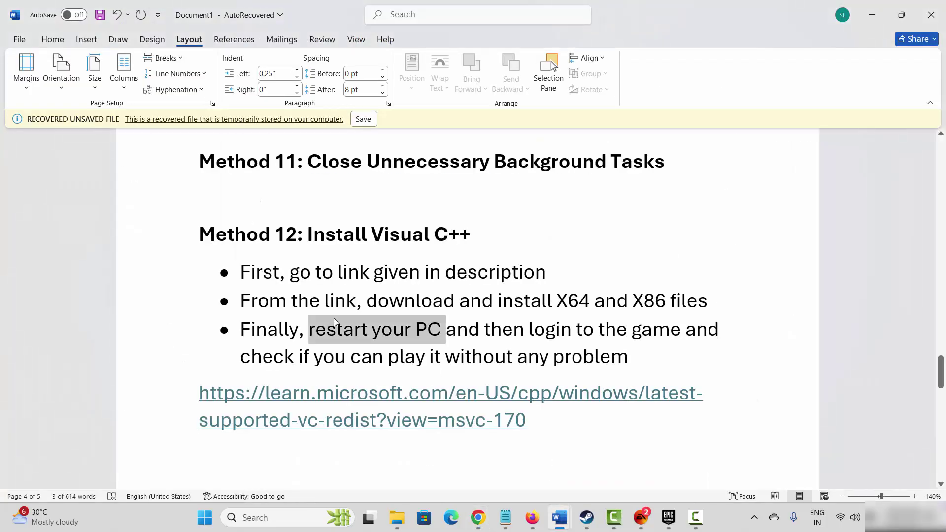
Scroll to the Method 13: Disable In-Game Overlays heading and highlight it
scroll(333, 319, "down", 5)
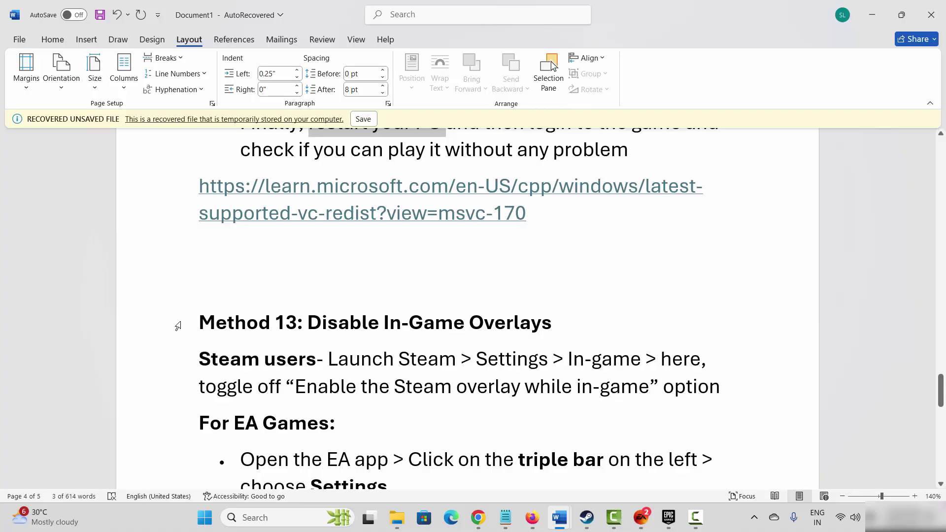
left_click(176, 323)
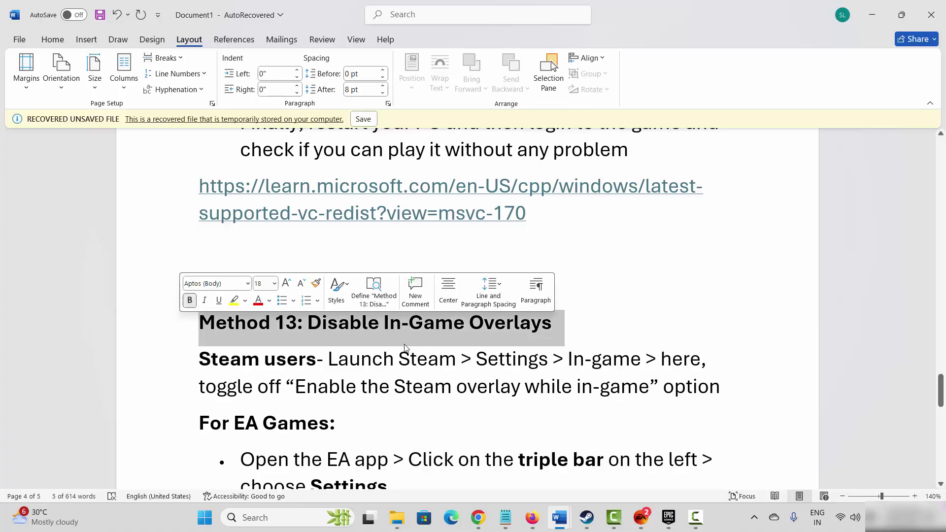
scroll(492, 348, "down", 2)
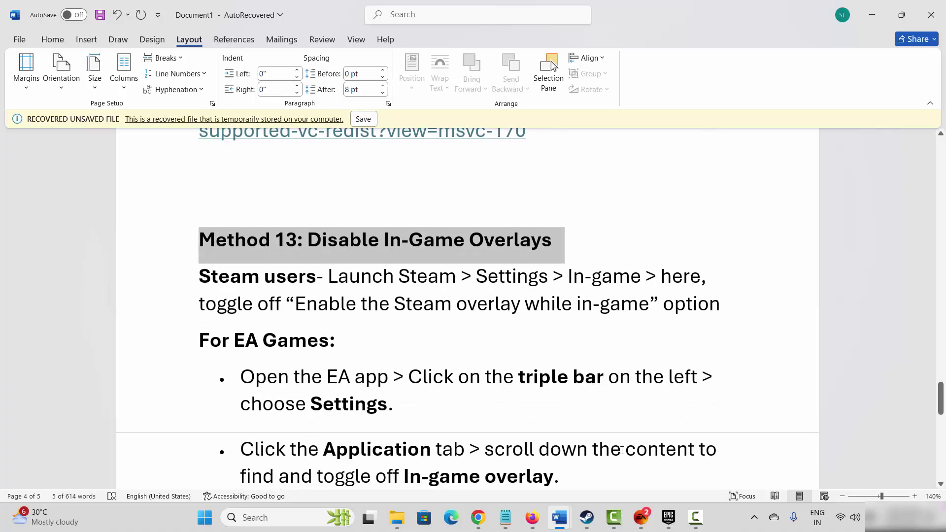
In Steam Settings > In Game, leave 'Enable the Steam Overlay while in-game' off, then minimize Steam
left_click(586, 517)
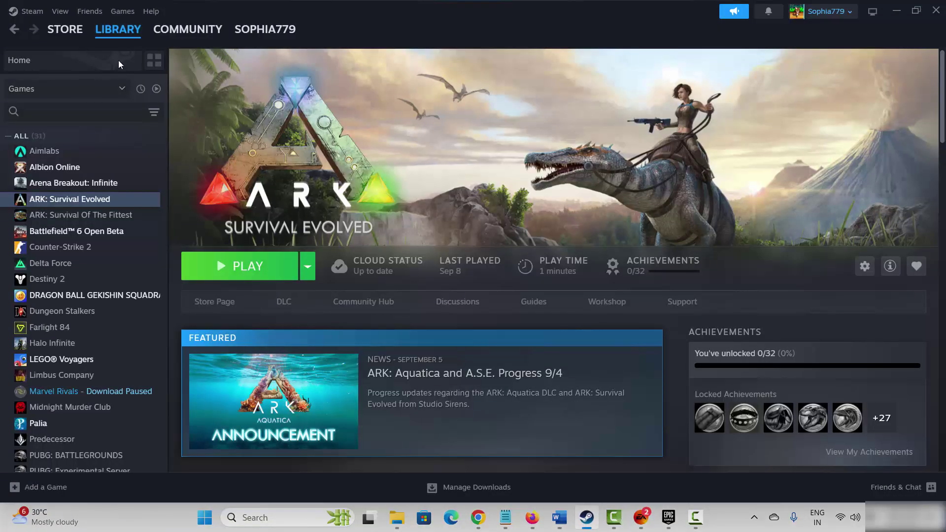
left_click(32, 11)
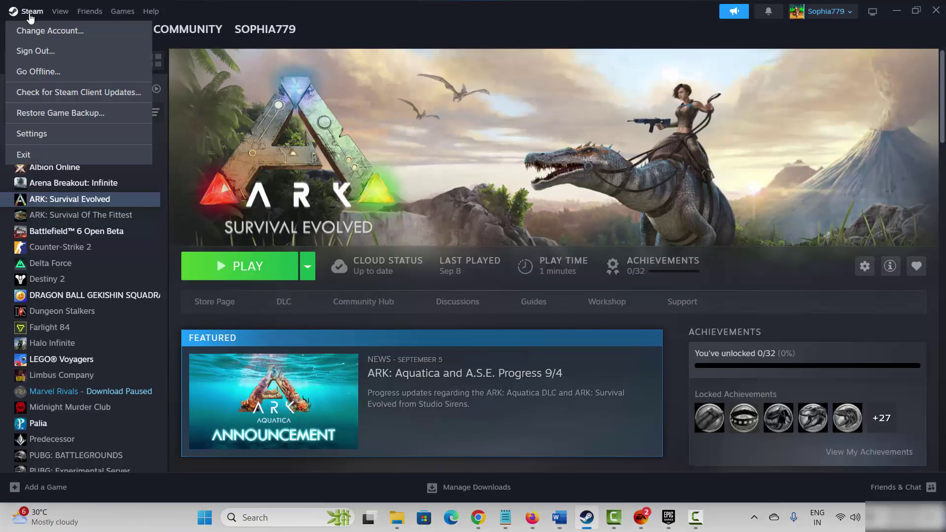
left_click(57, 133)
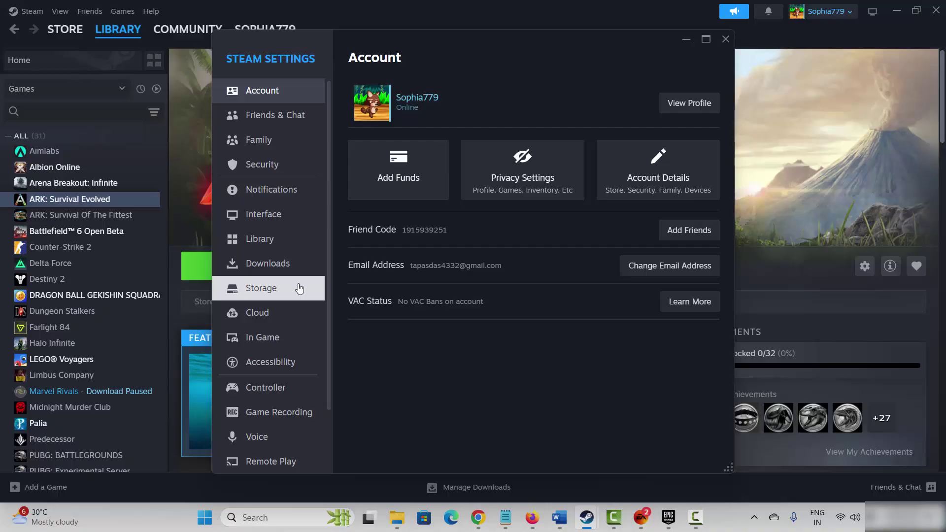
left_click(261, 337)
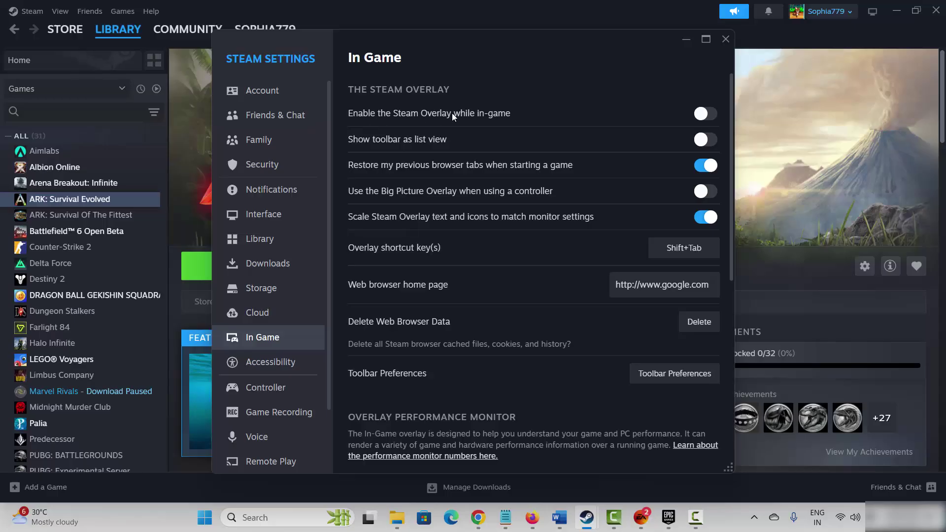
left_click(707, 116)
left_click(707, 115)
left_click(724, 41)
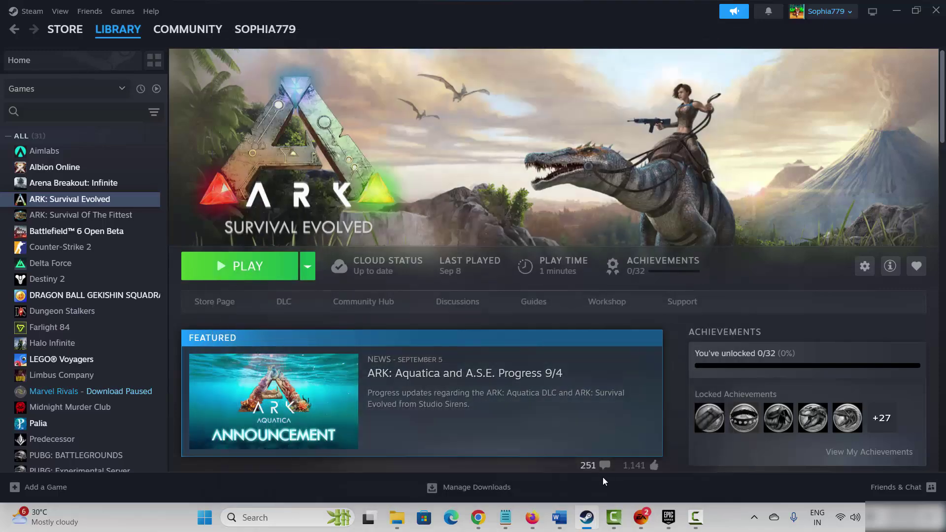
left_click(587, 518)
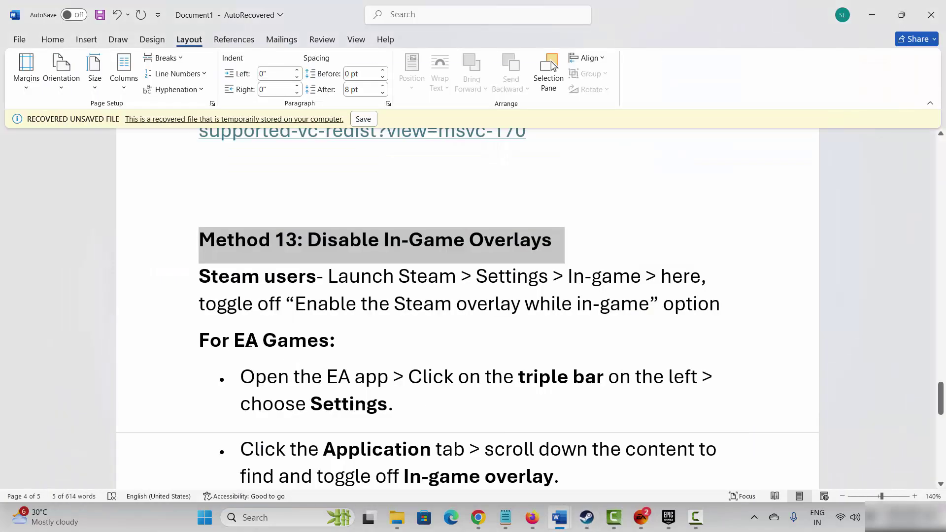
scroll(249, 343, "down", 3)
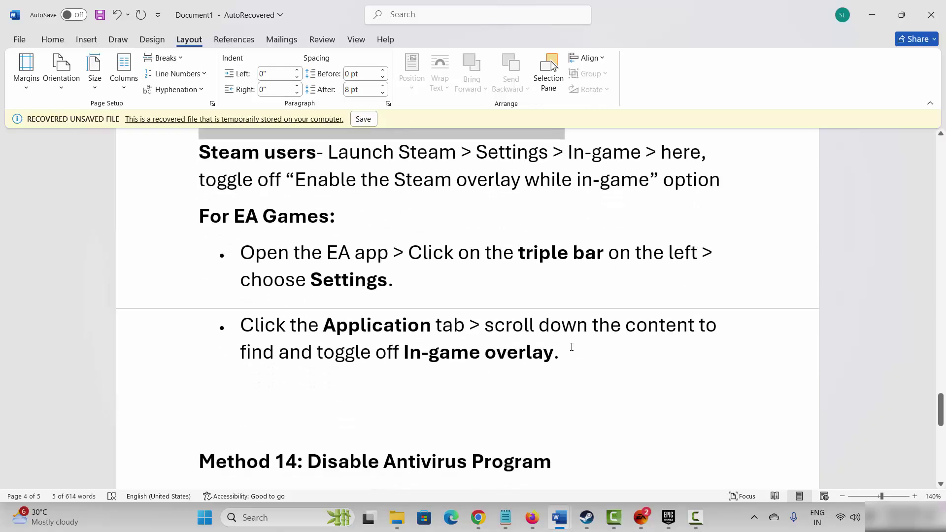
Turn off the EA app's in-game overlay under Settings > Application and confirm with TURN OFF
left_click(640, 517)
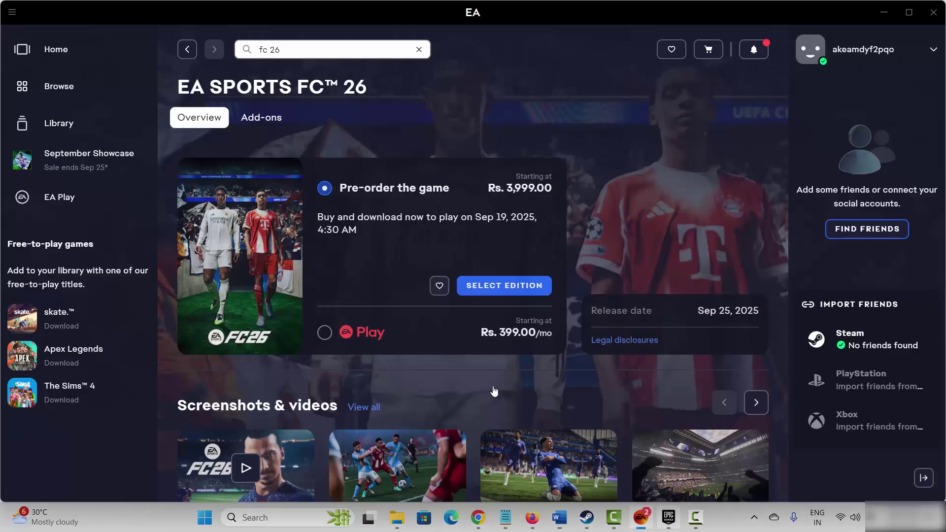
left_click(12, 13)
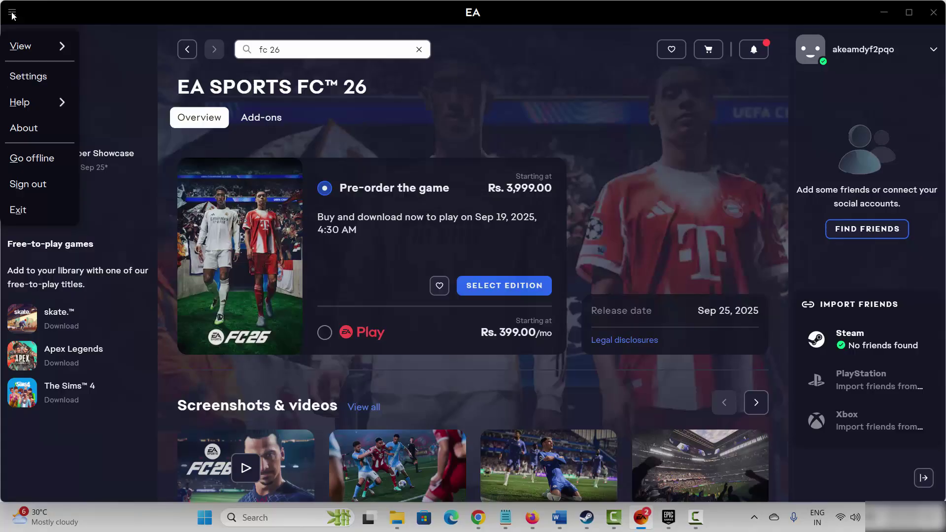
left_click(45, 79)
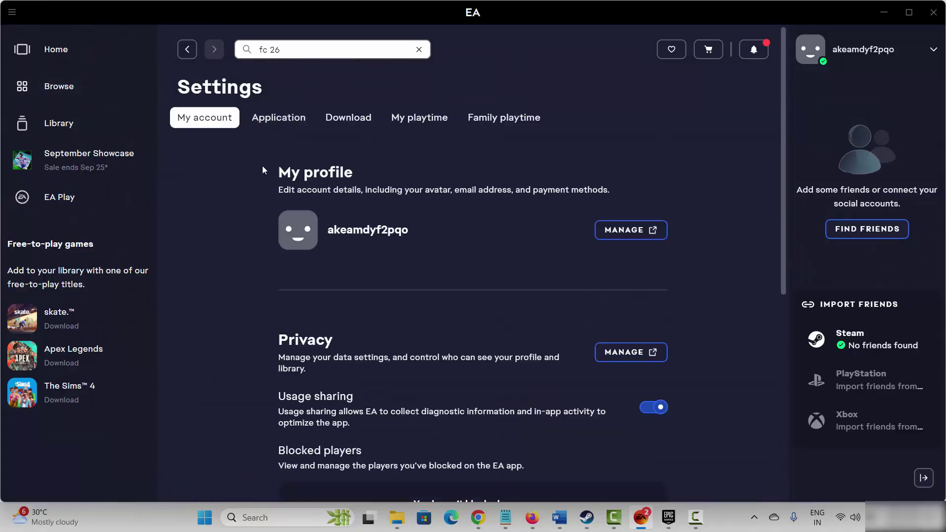
left_click(284, 127)
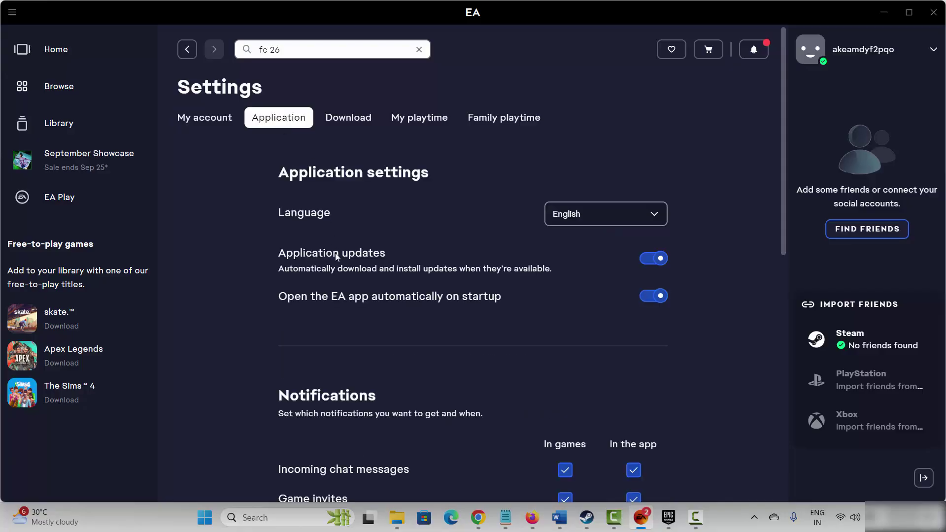
scroll(338, 253, "down", 2)
scroll(341, 255, "down", 5)
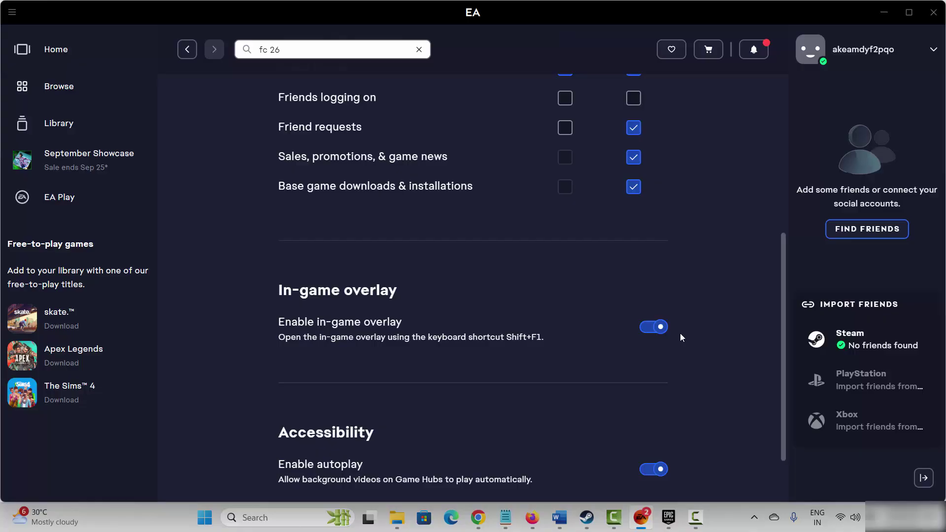
left_click(651, 328)
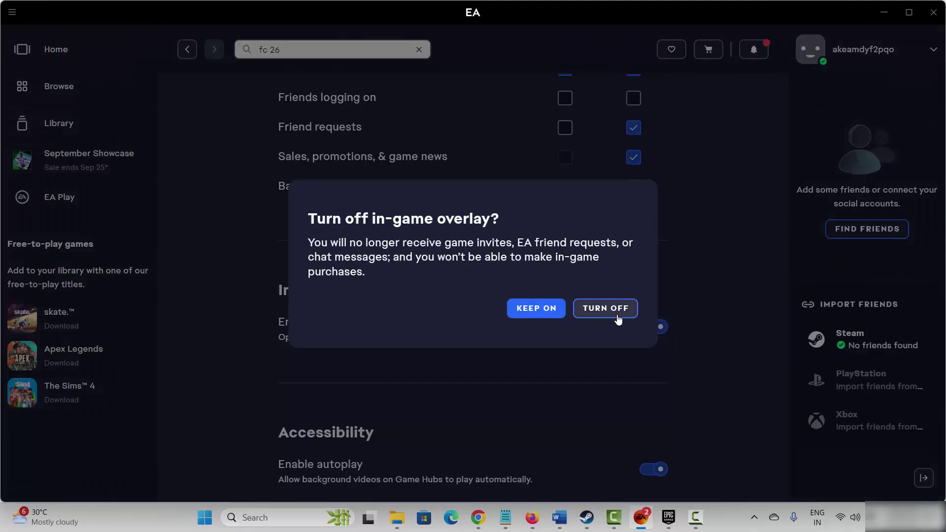
left_click(607, 309)
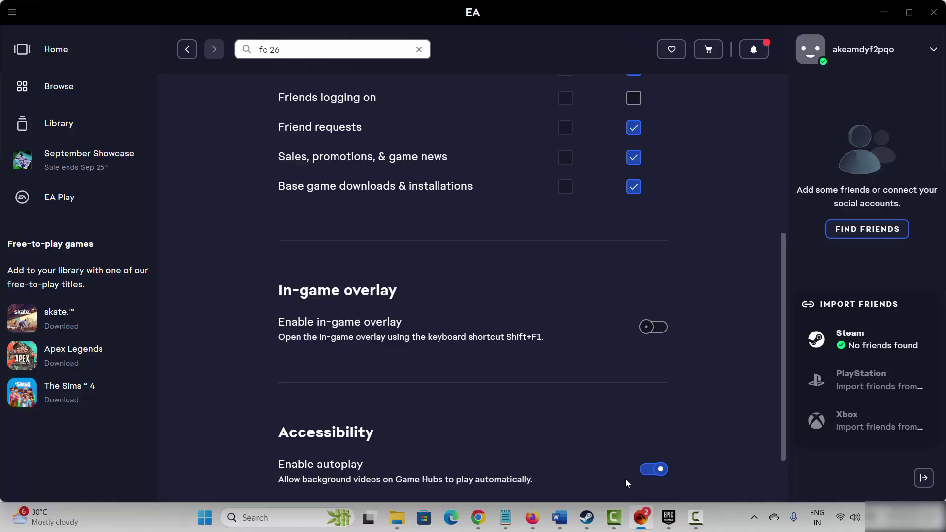
Return to the Word guide and select the Method 14: Disable Antivirus Program heading
mouse_move(559, 519)
left_click(557, 443)
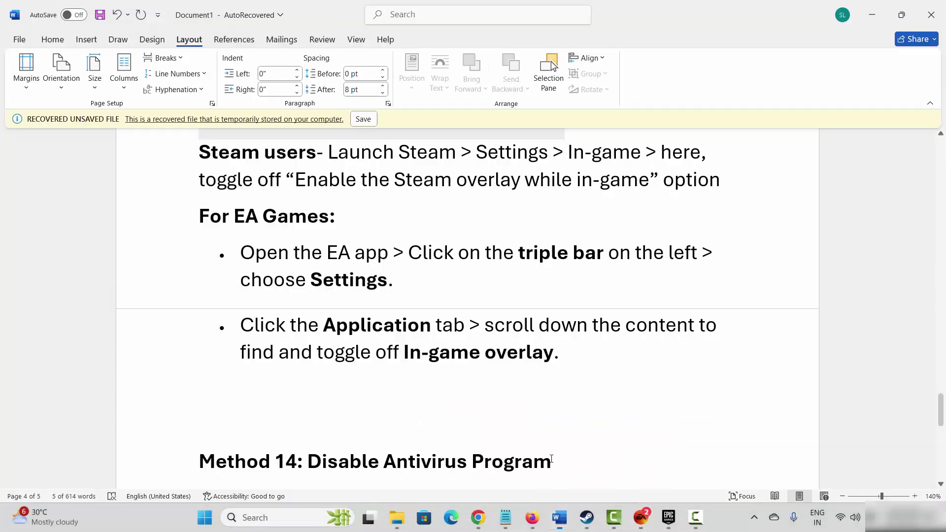
scroll(328, 402, "down", 3)
scroll(326, 409, "down", 1)
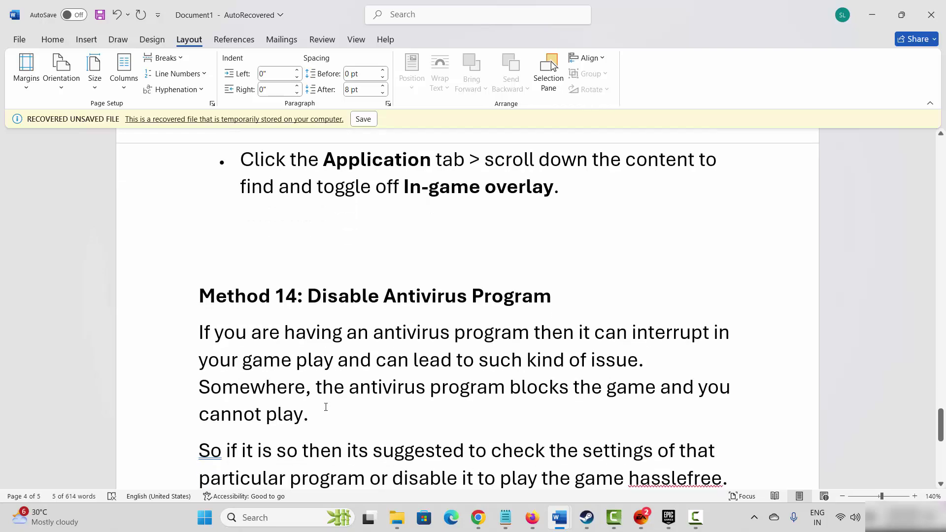
left_click(172, 302)
Scroll on and select the Method 15: Run Game On Dedicated Graphics Card heading
scroll(301, 373, "down", 2)
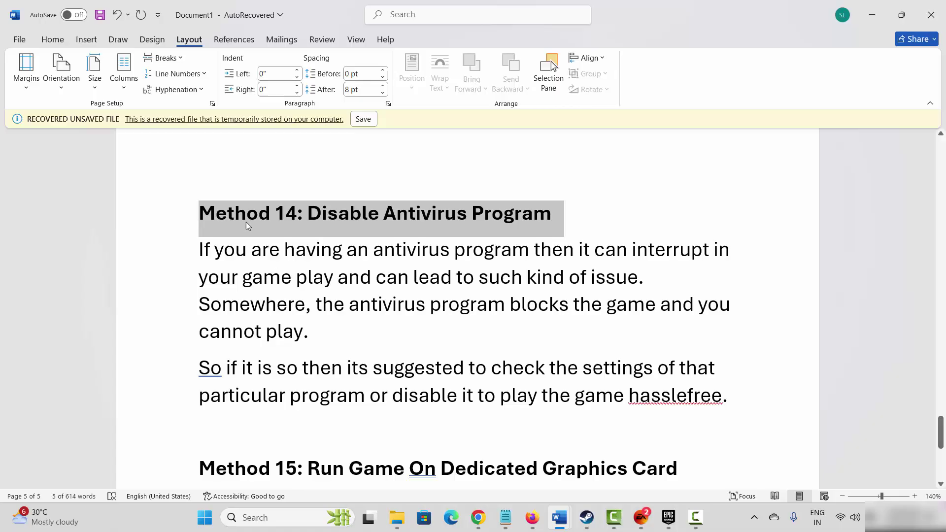
scroll(349, 307, "down", 3)
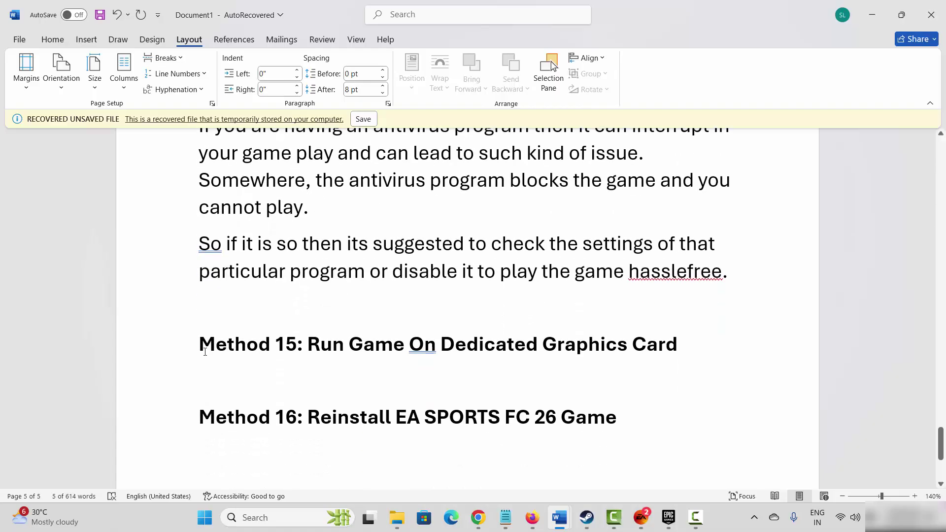
left_click(179, 354)
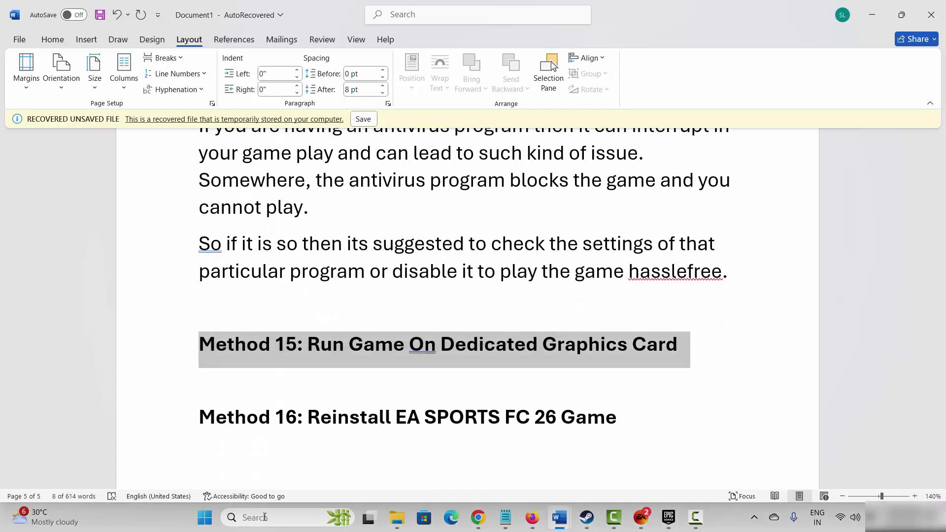
Open the Windows Graphics settings page, then start and cancel adding a desktop program
left_click(265, 518)
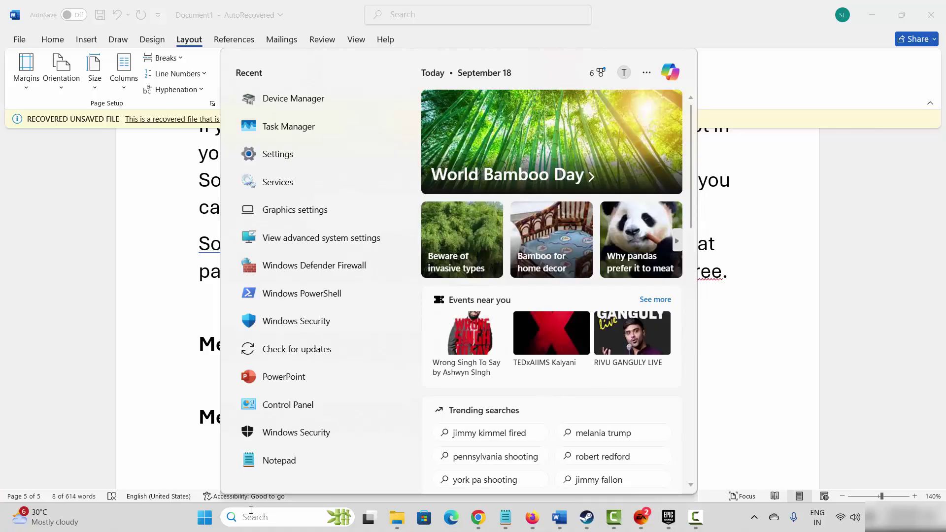
left_click(318, 212)
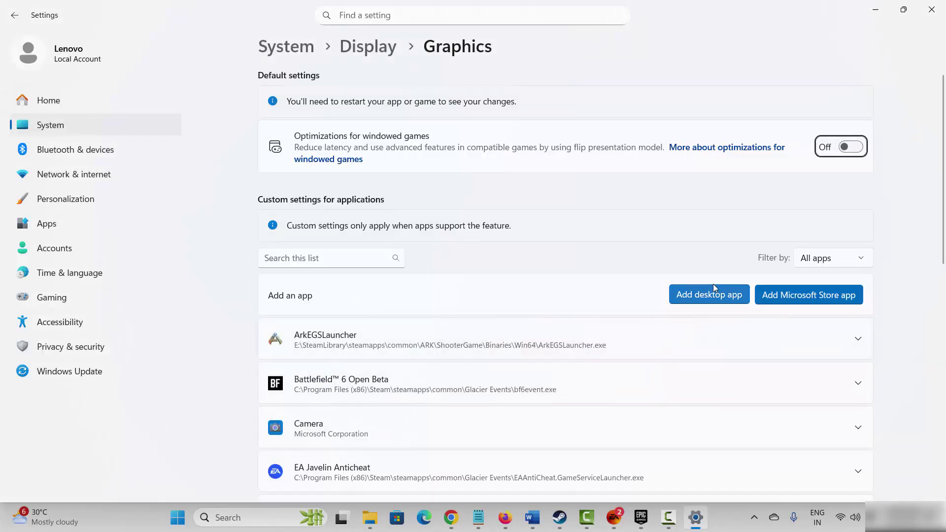
left_click(702, 295)
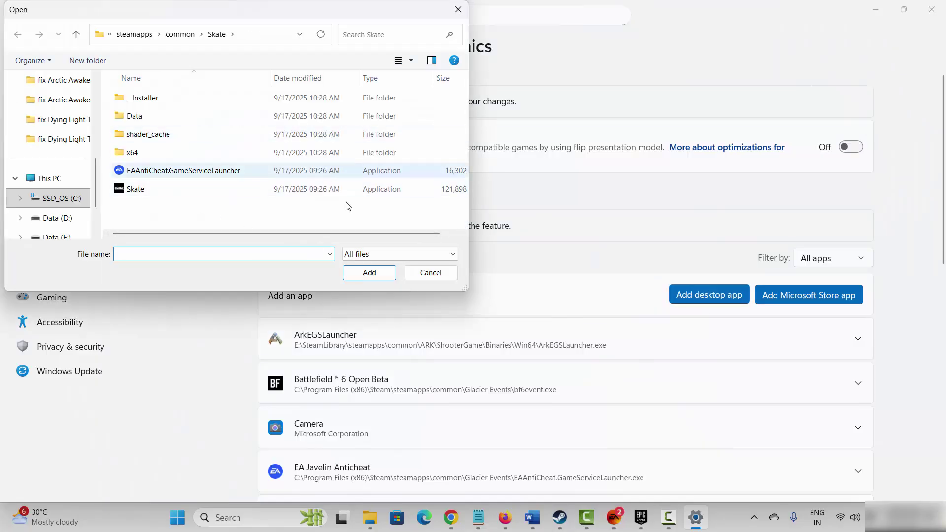
left_click(431, 273)
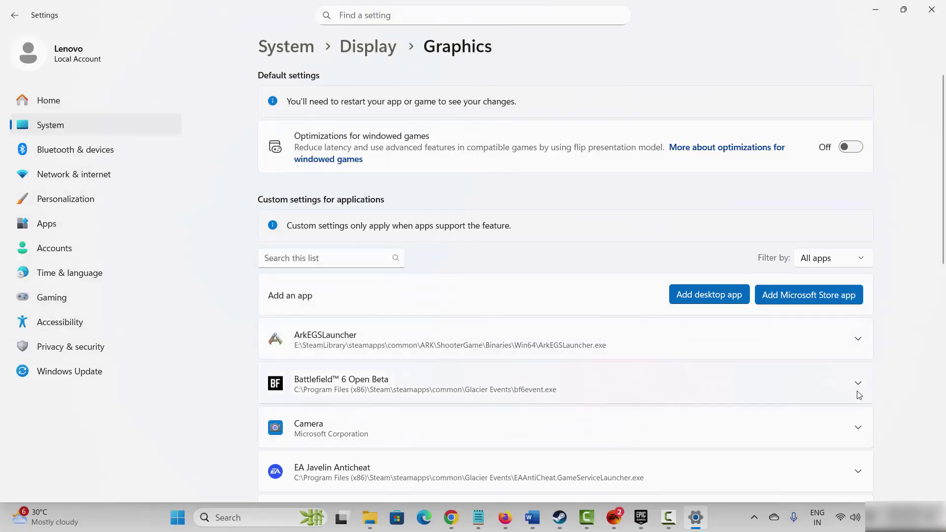
Set ArkEGSLauncher's GPU preference to High Performance and close Settings
left_click(858, 339)
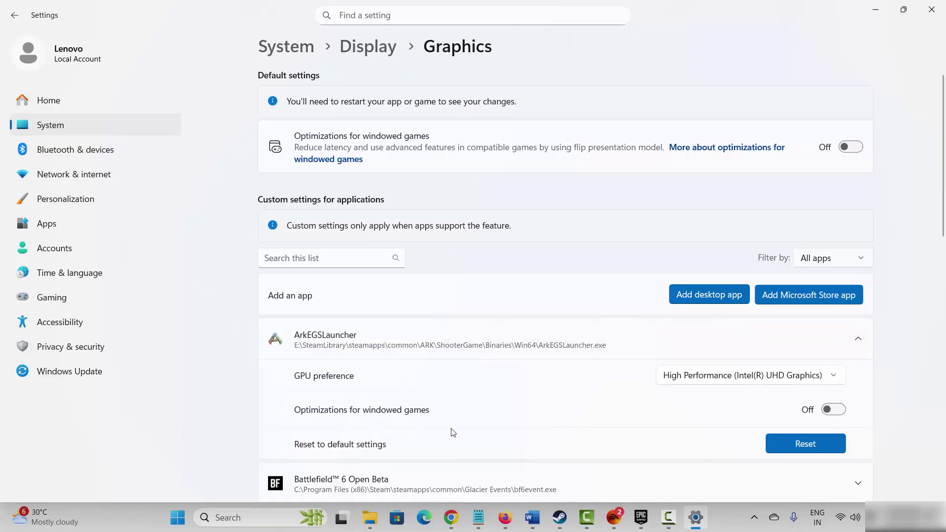
left_click(686, 379)
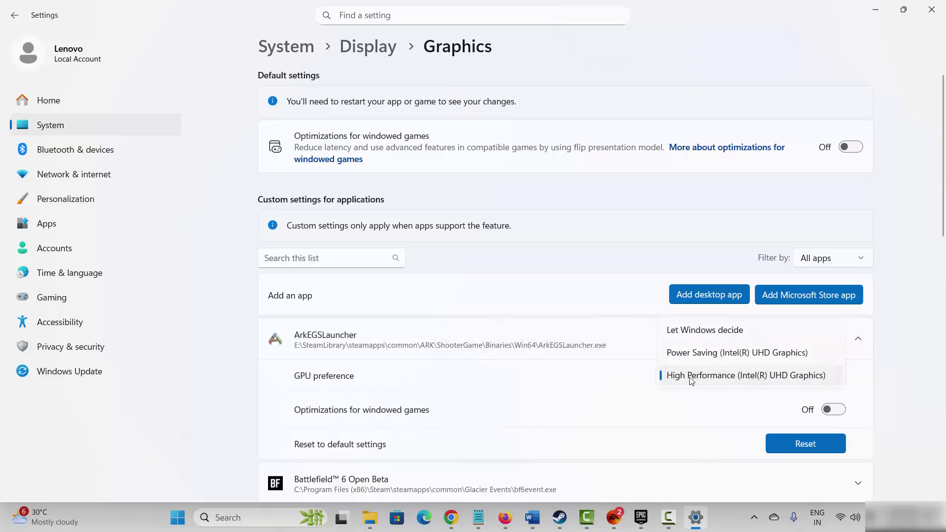
left_click(779, 372)
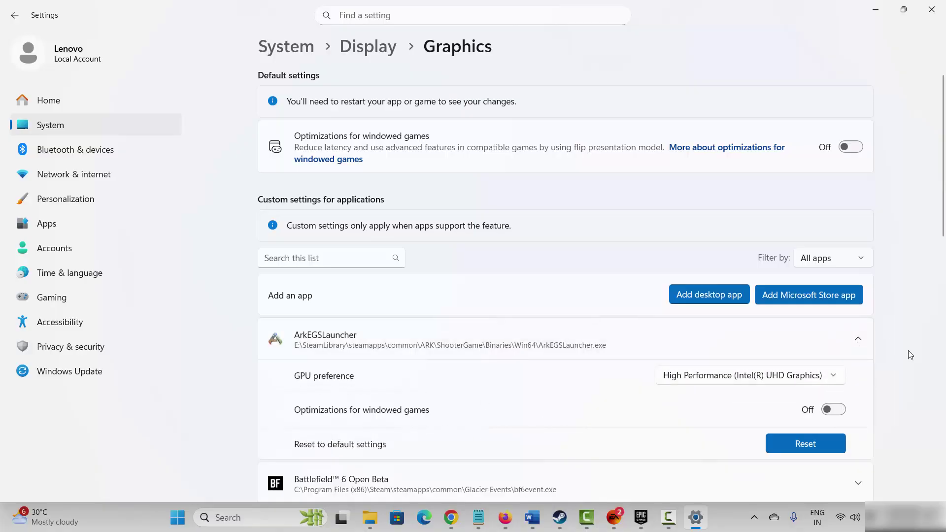
left_click(931, 9)
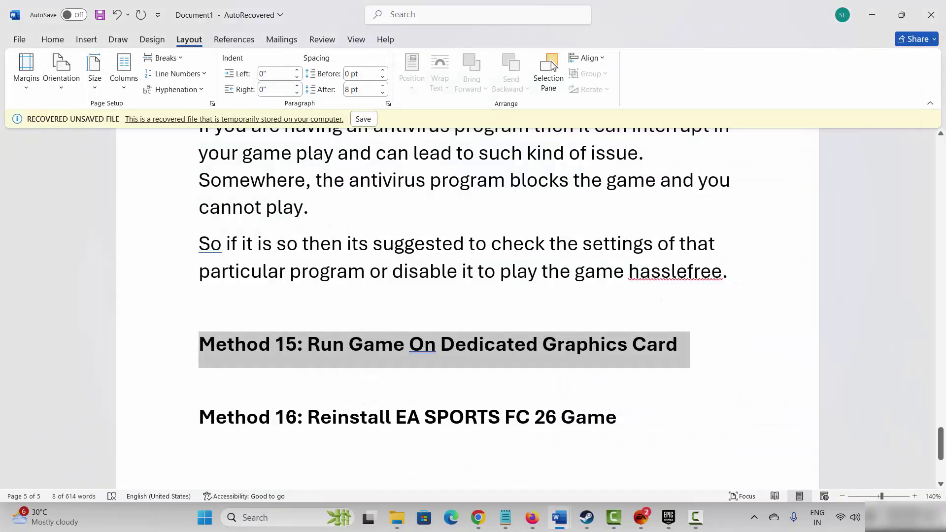
Select the Method 16 heading, then start and cancel Steam's uninstall of ARK: Survival Evolved
left_click(179, 417)
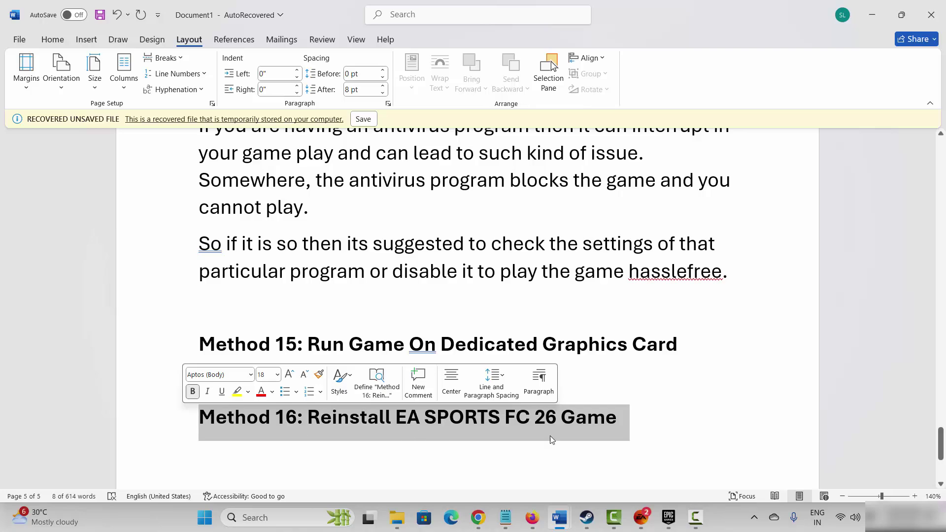
left_click(586, 517)
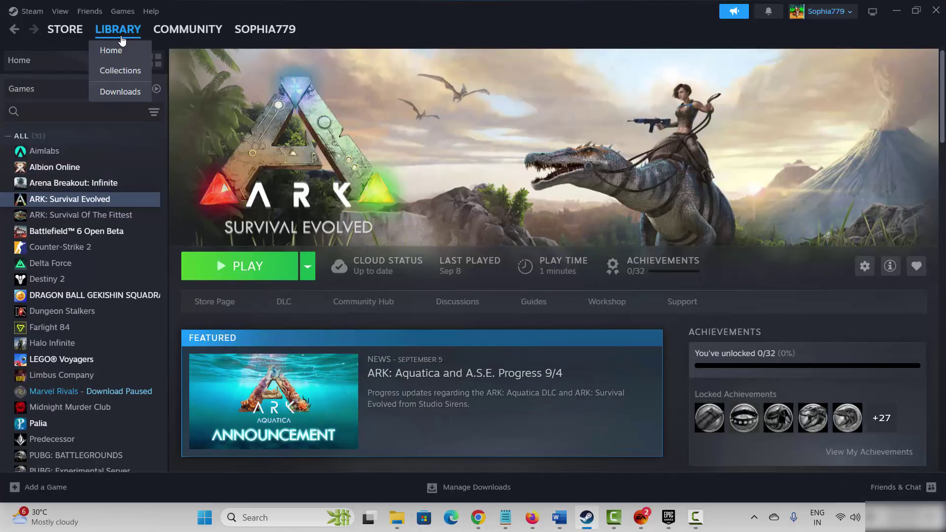
right_click(85, 204)
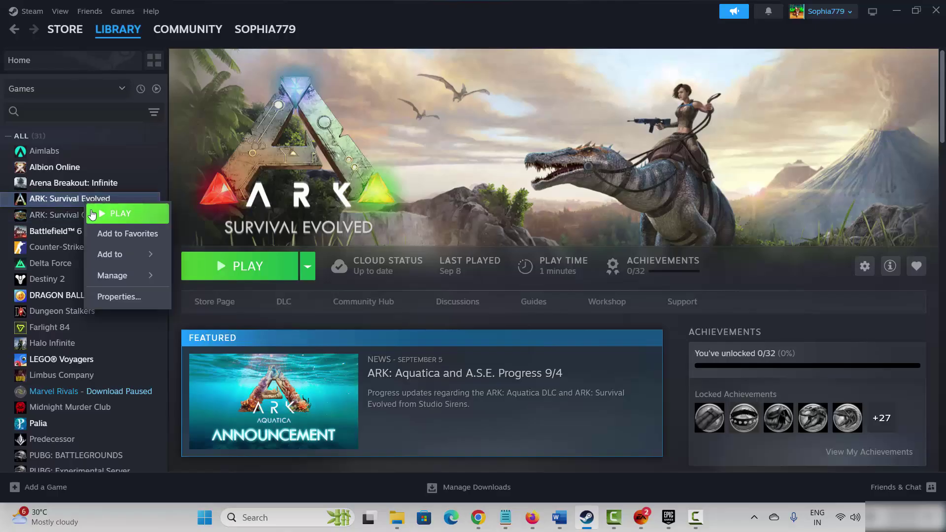
mouse_move(137, 279)
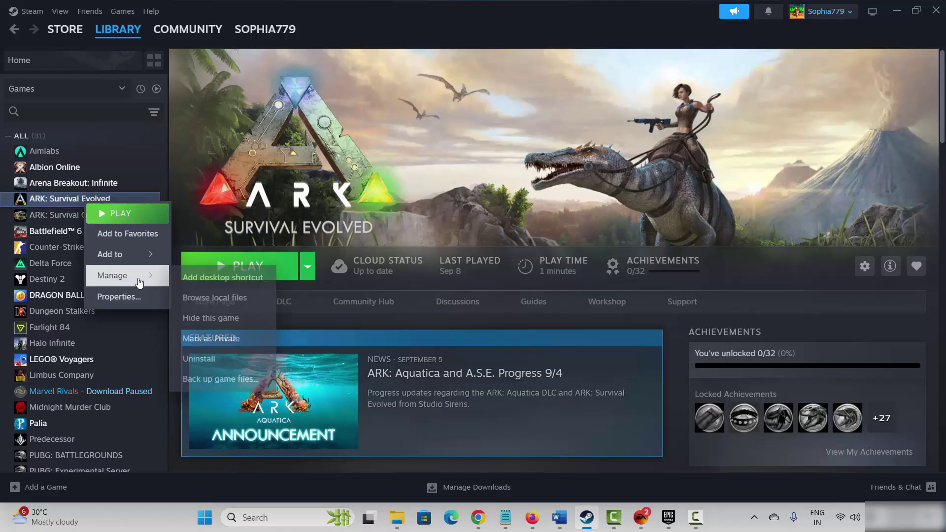
left_click(212, 359)
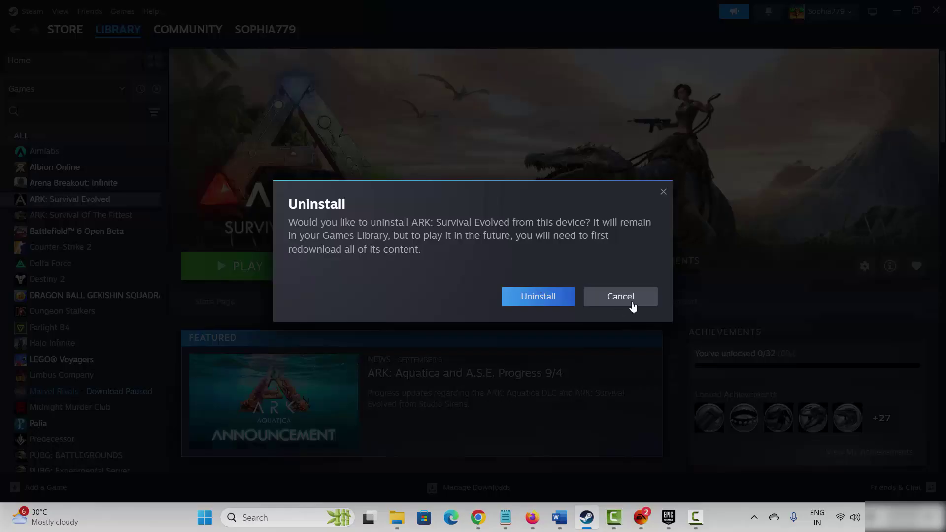
left_click(670, 199)
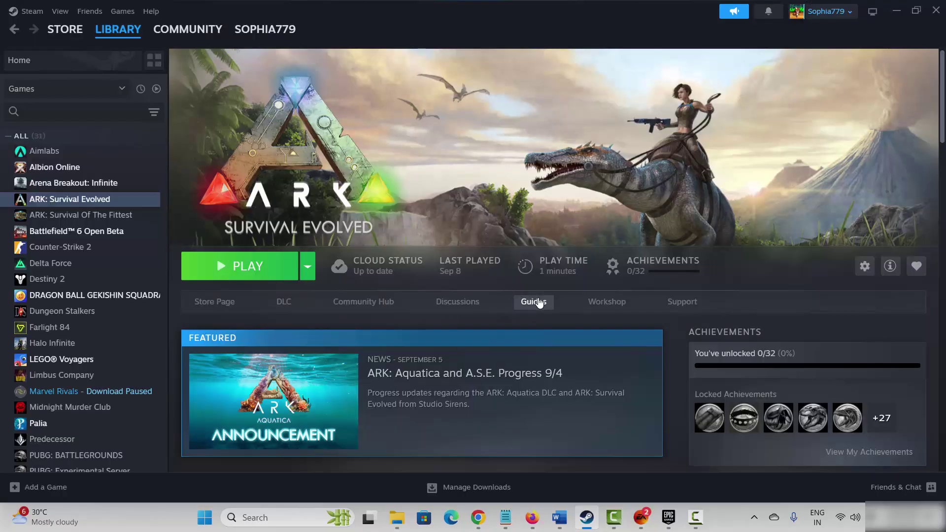
Show the Uninstall option for Hell is Us - Demo in Epic Games, then open Control Panel
left_click(668, 526)
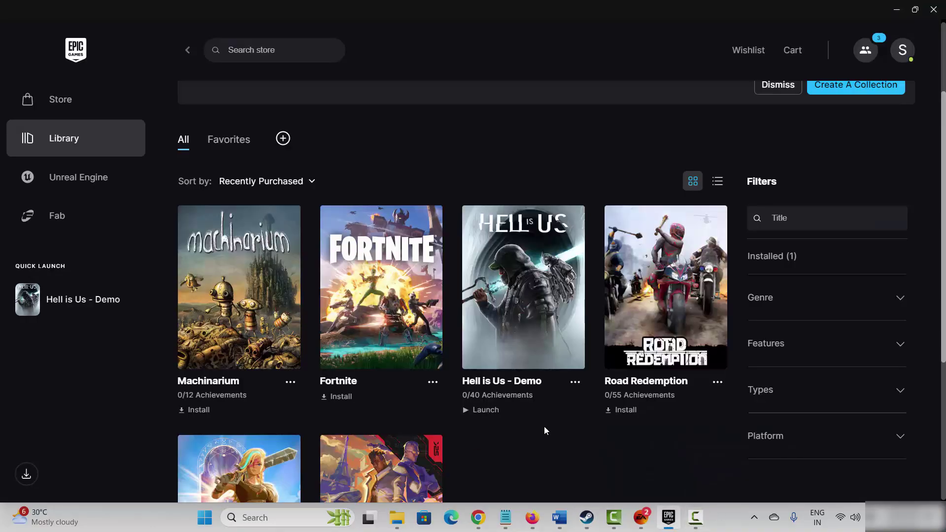
left_click(576, 383)
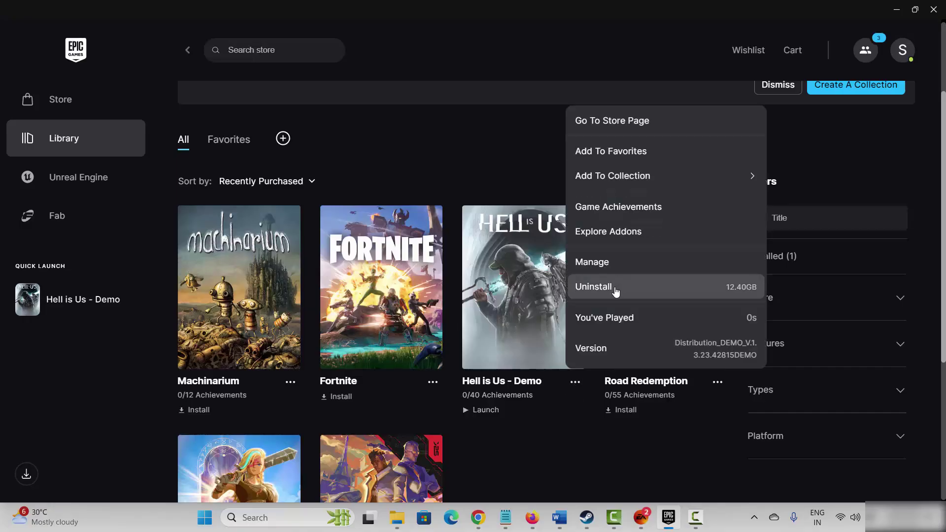
left_click(143, 397)
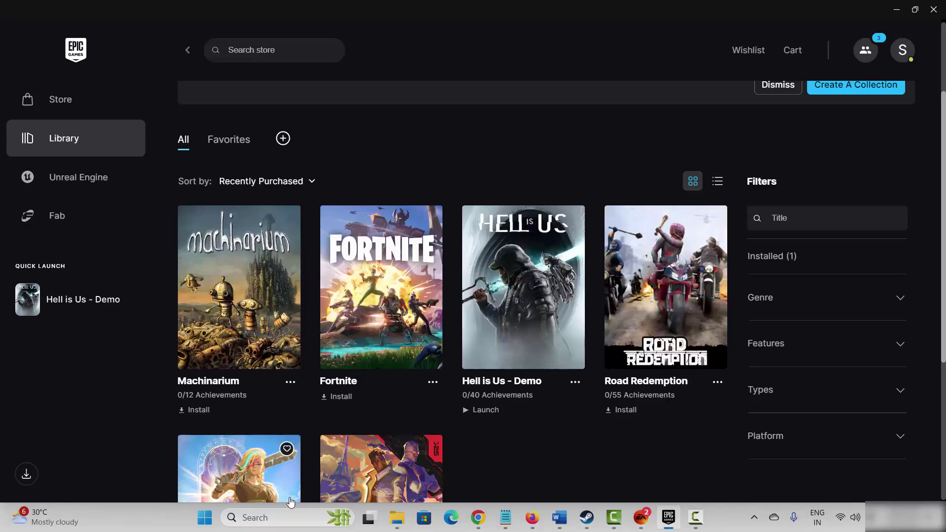
left_click(264, 517)
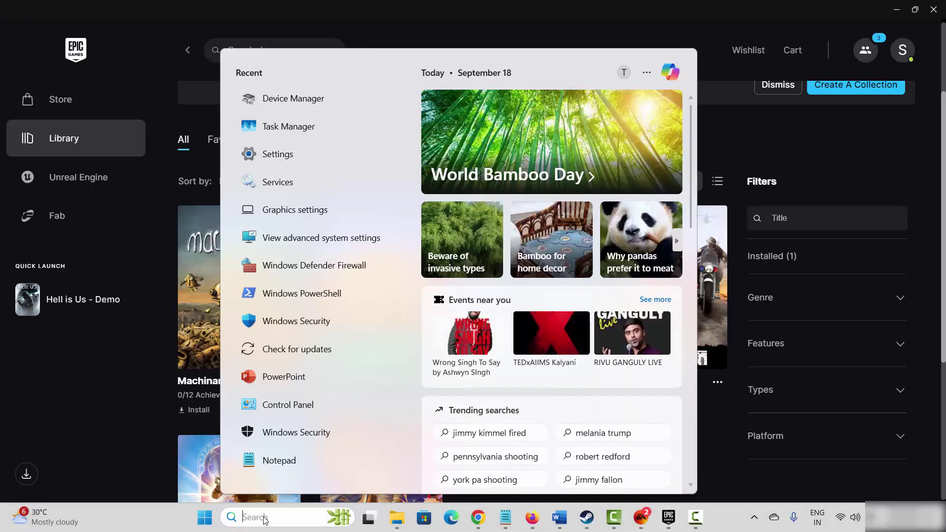
left_click(297, 404)
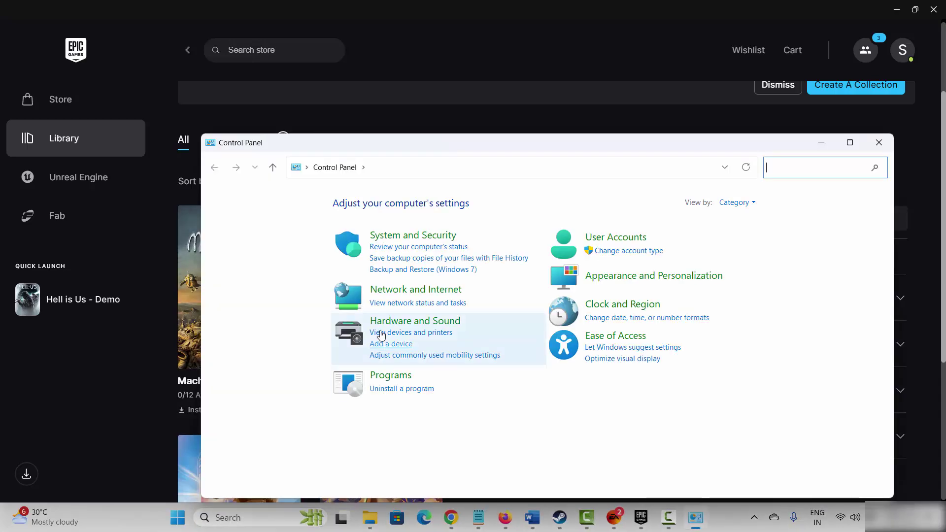
Show the Uninstall option for 2XKO in Programs and Features, dismiss it, and close the window
left_click(428, 389)
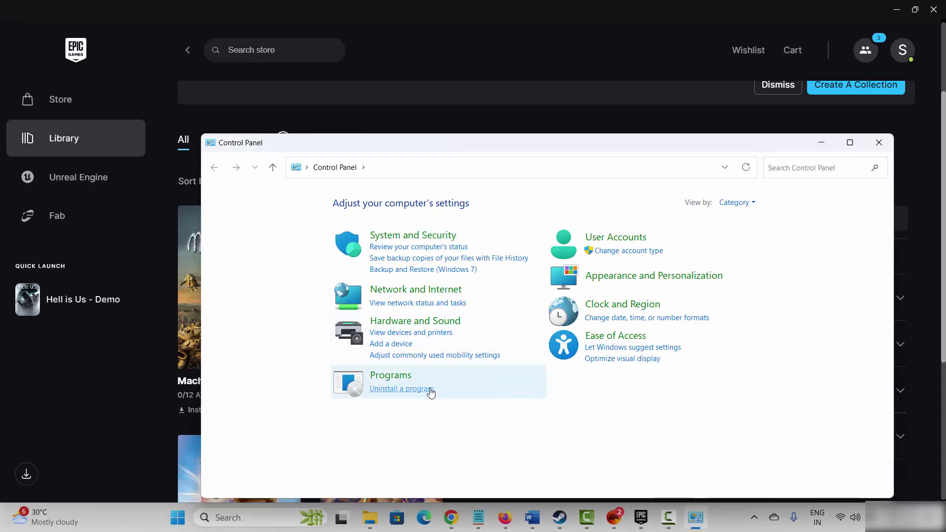
scroll(443, 355, "down", 7)
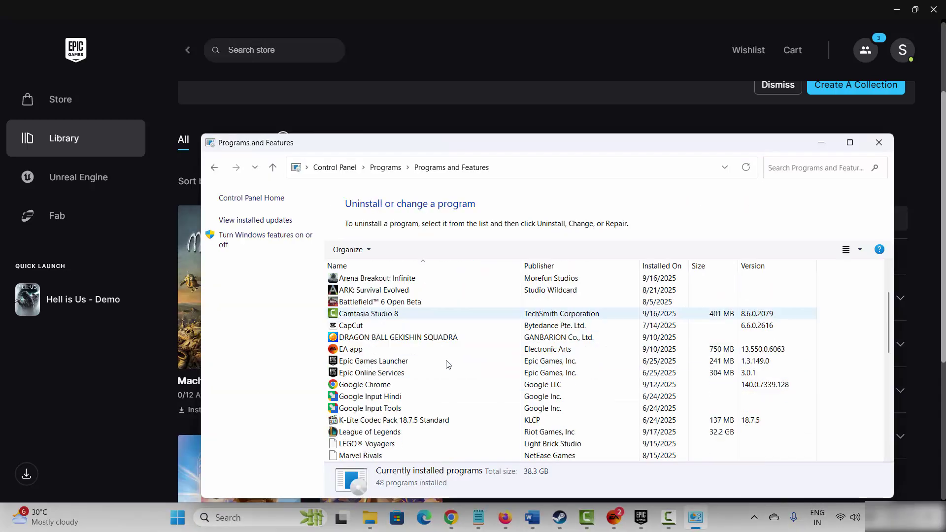
scroll(433, 345, "up", 7)
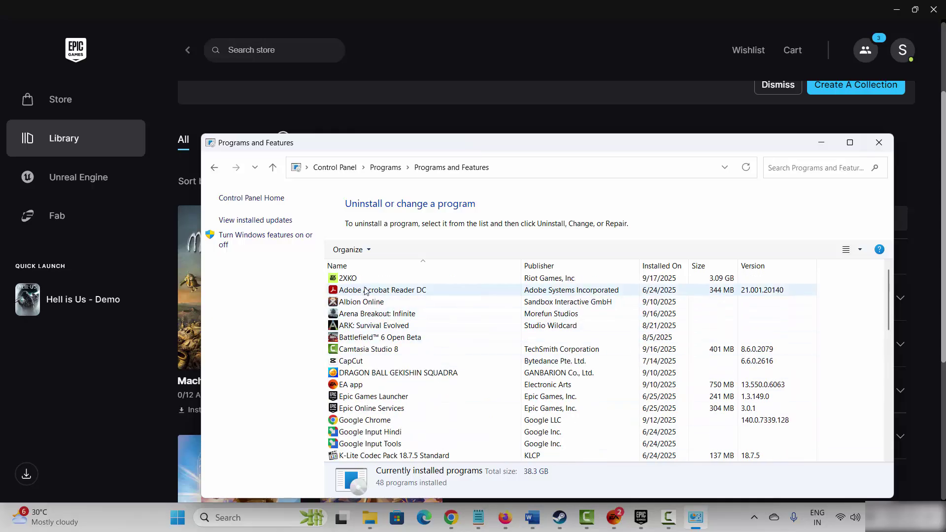
right_click(350, 279)
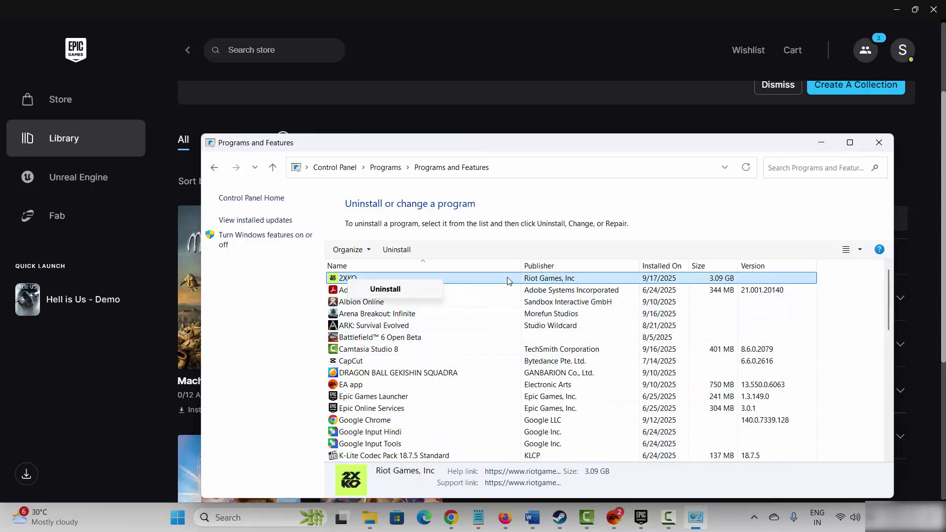
key("Escape")
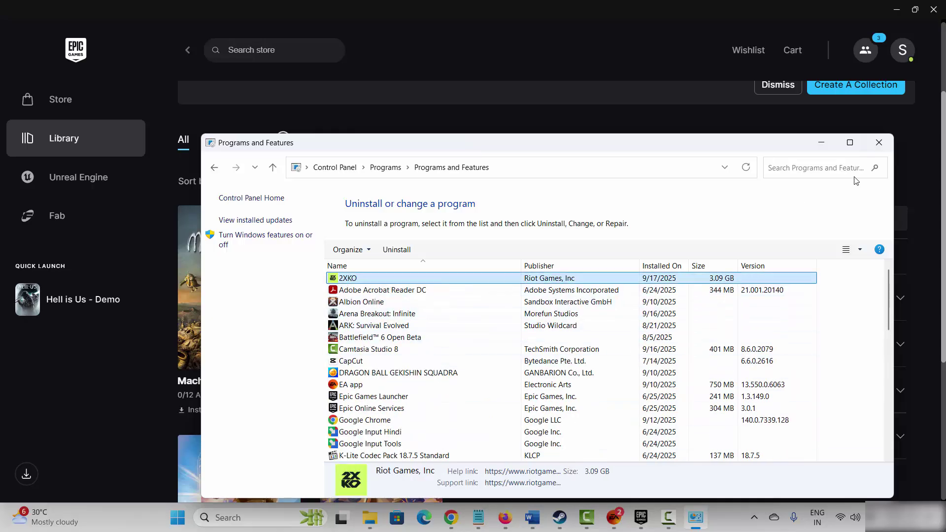
left_click(875, 146)
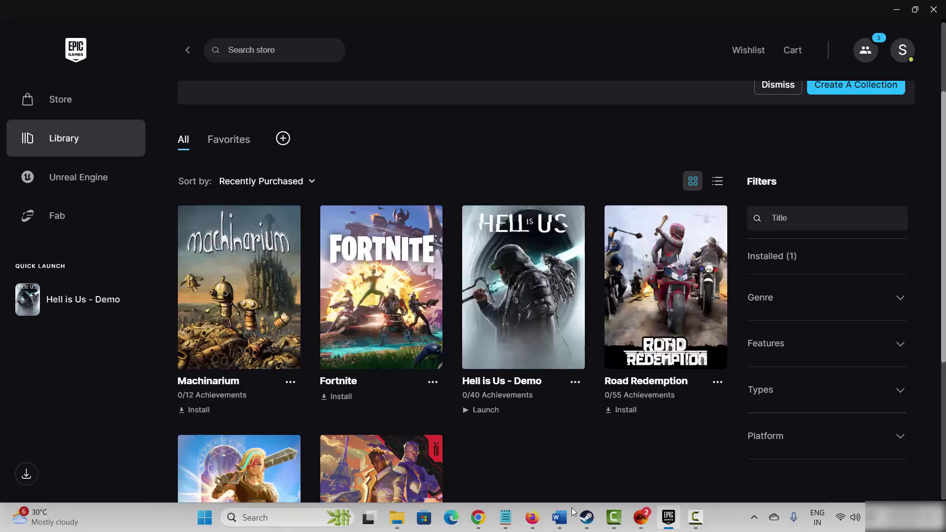
Return to Word's Document1, scroll back up to Method 14, then bring the EA app forward
mouse_move(559, 518)
left_click(555, 457)
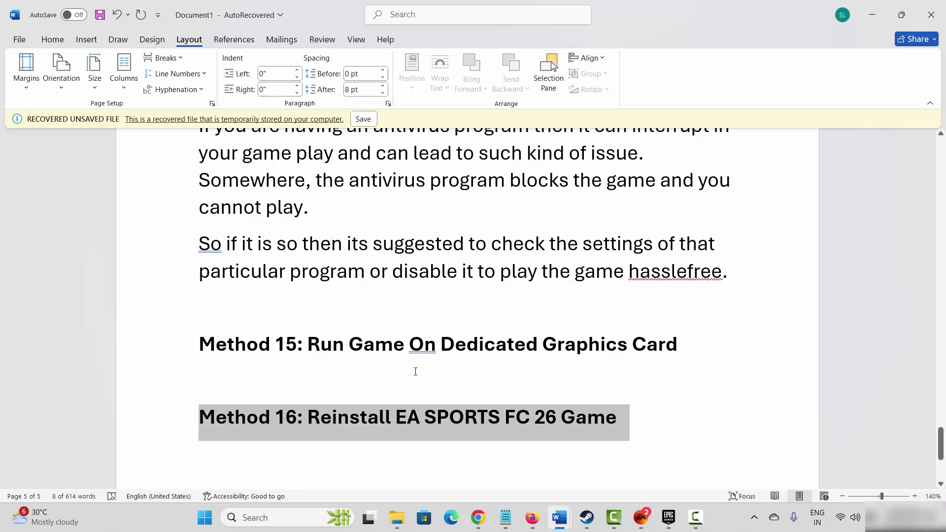
scroll(415, 371, "up", 3)
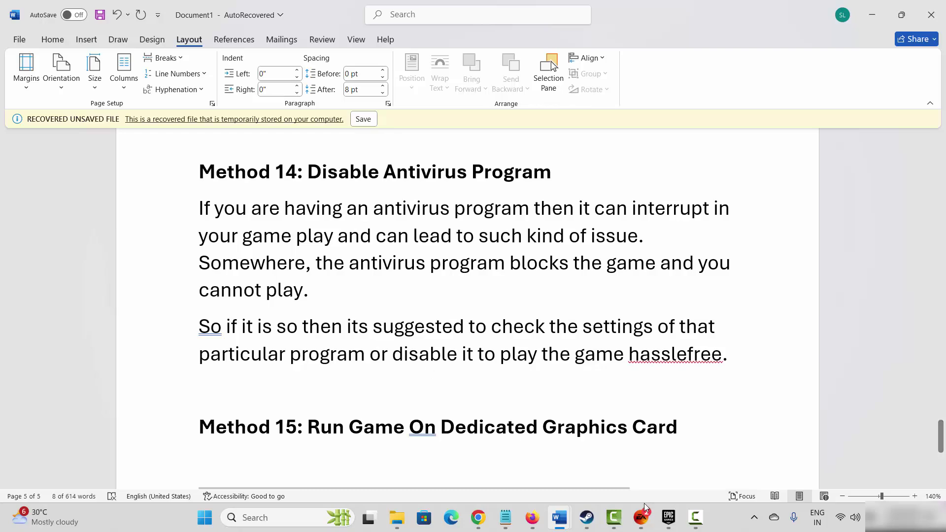
left_click(640, 517)
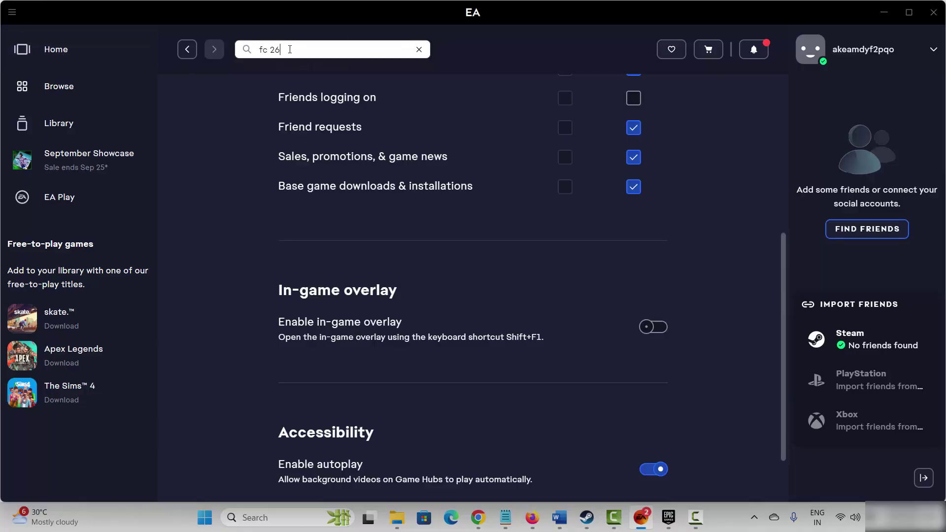
Search the EA app for fc 26, open the EA SPORTS FC™ 26 store page, then return to Word
key("Return")
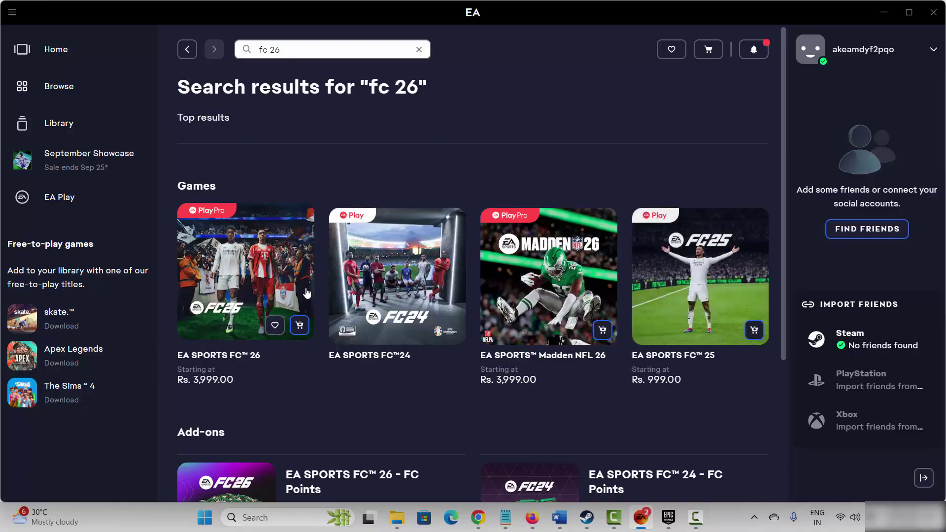
left_click(307, 293)
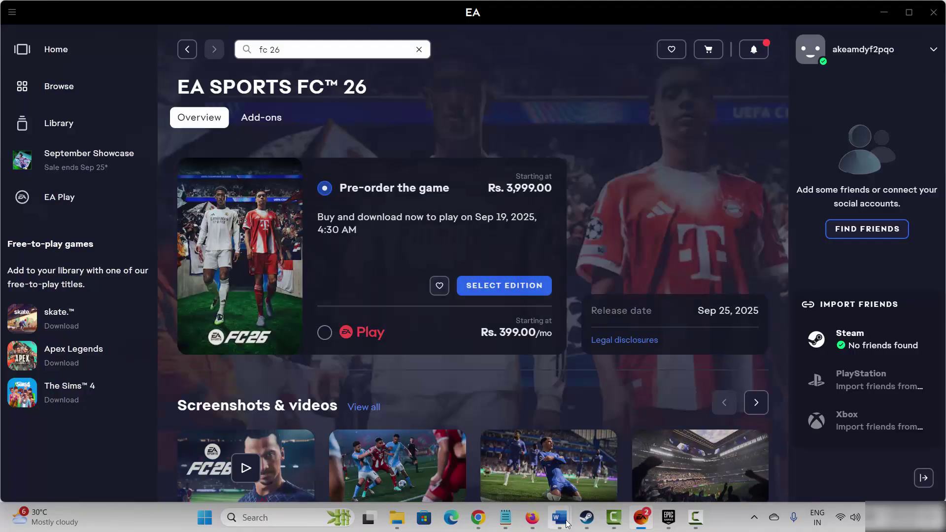
mouse_move(567, 523)
left_click(551, 486)
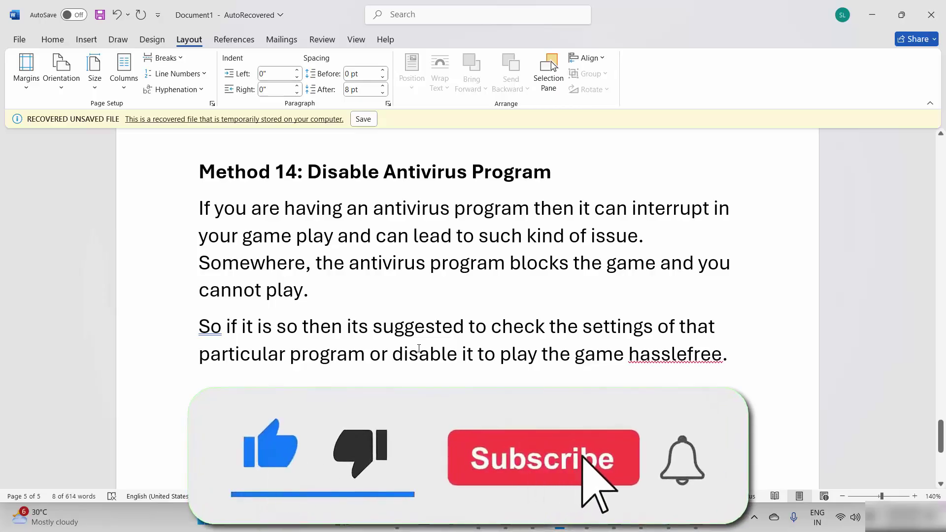
scroll(419, 348, "down", 1)
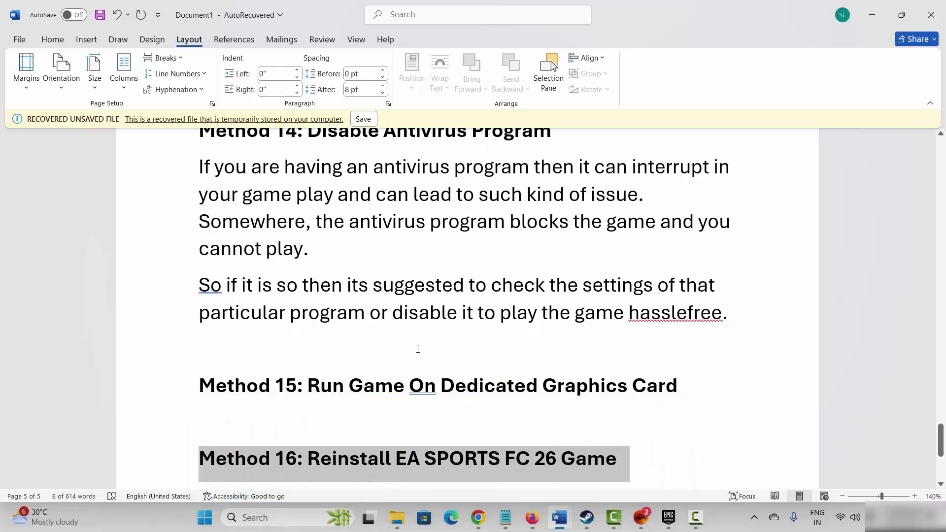
left_click(441, 376)
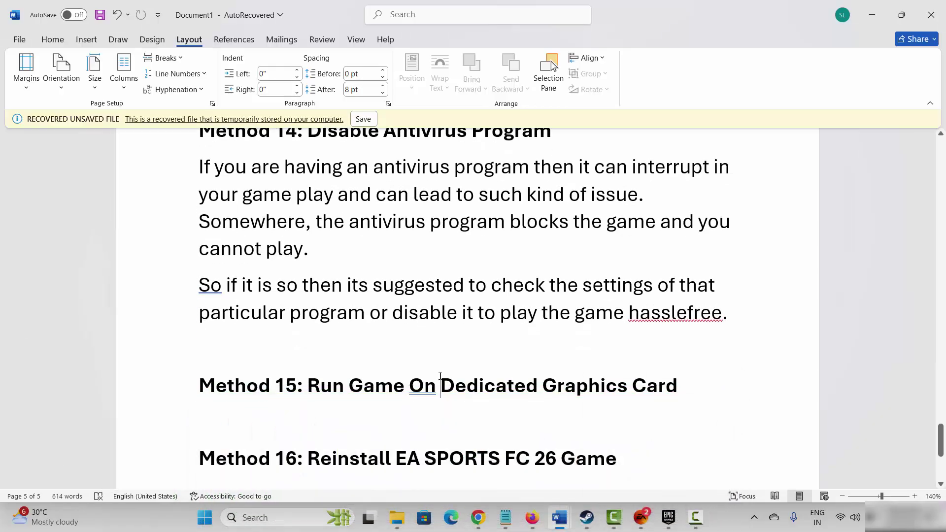